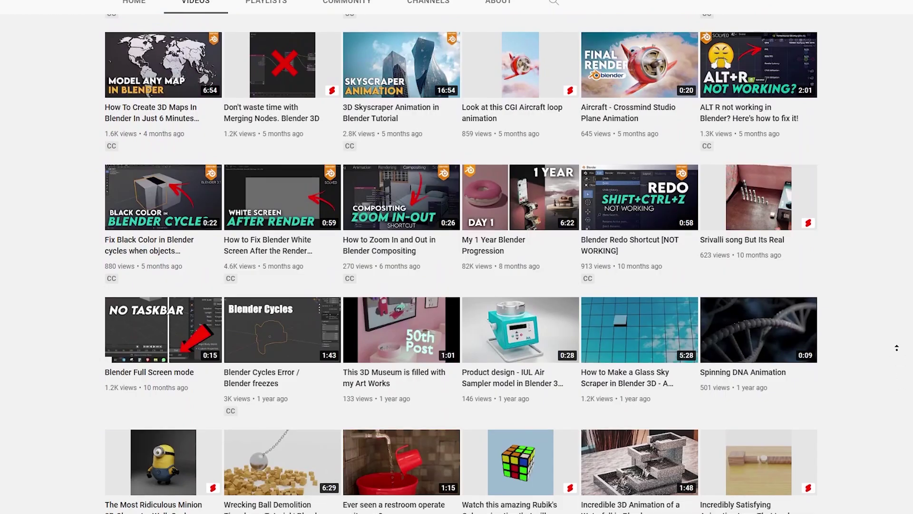
pyautogui.scroll(1, 895, 341)
pyautogui.scroll(2, 897, 334)
pyautogui.scroll(2, 898, 328)
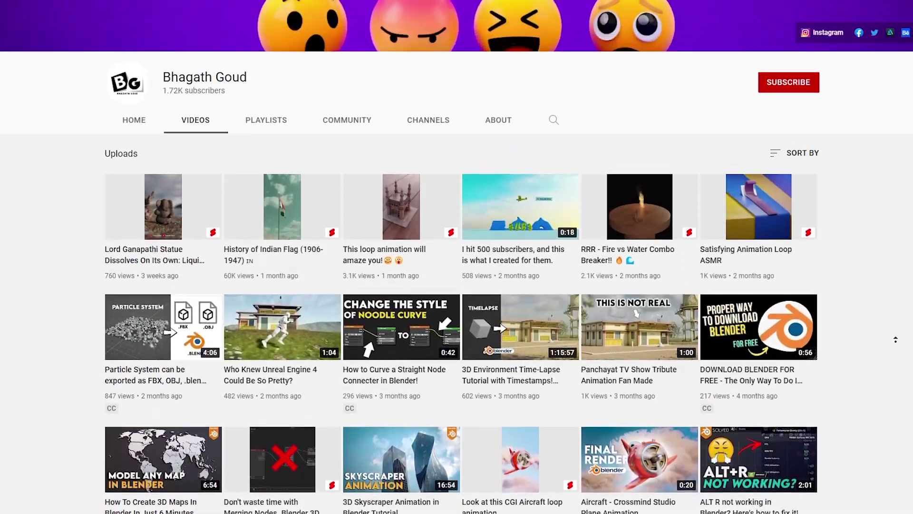
pyautogui.scroll(1, 900, 323)
pyautogui.scroll(-3, 107, 260)
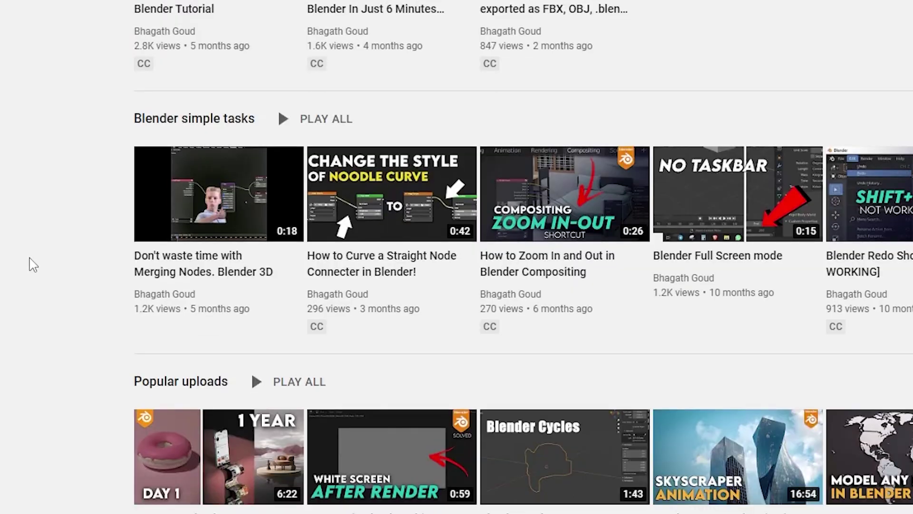
pyautogui.scroll(3, 554, 227)
pyautogui.scroll(5, 554, 227)
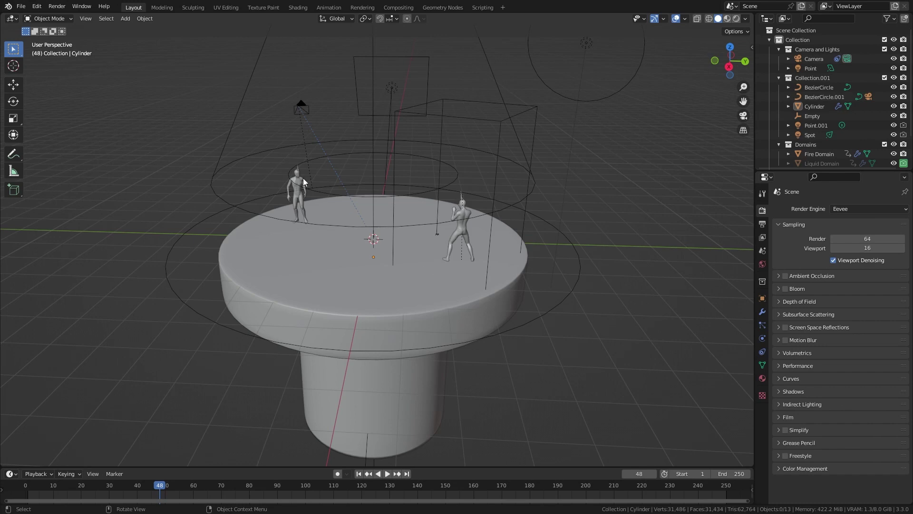
# Make a Viewport Render Image of the current view and close the result
pyautogui.click(86, 18)
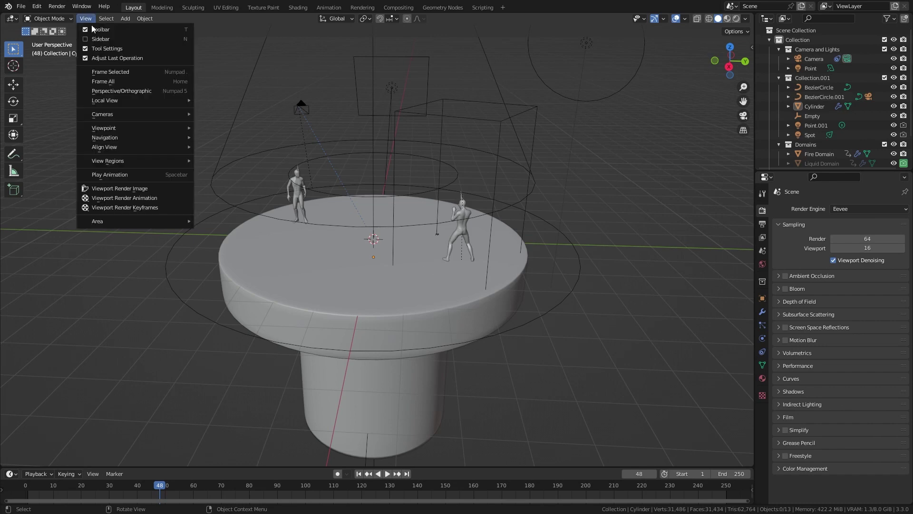
pyautogui.click(126, 190)
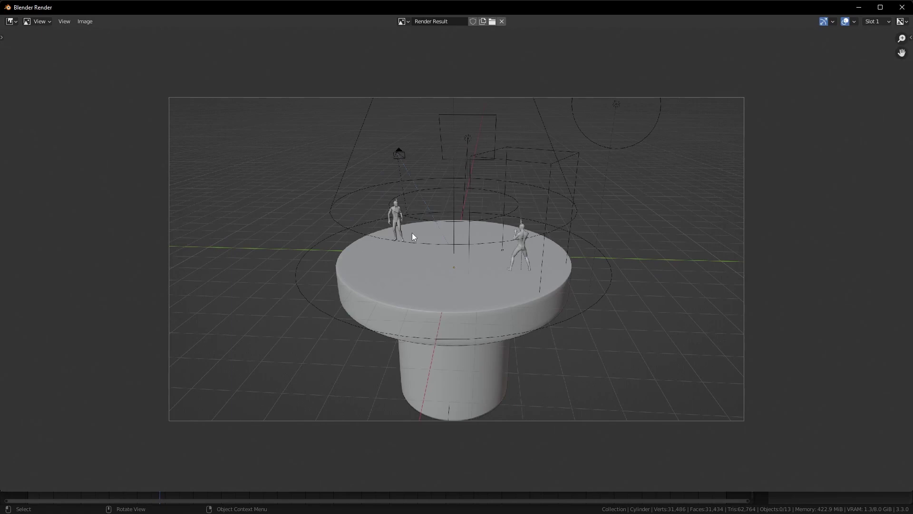
pyautogui.click(908, 7)
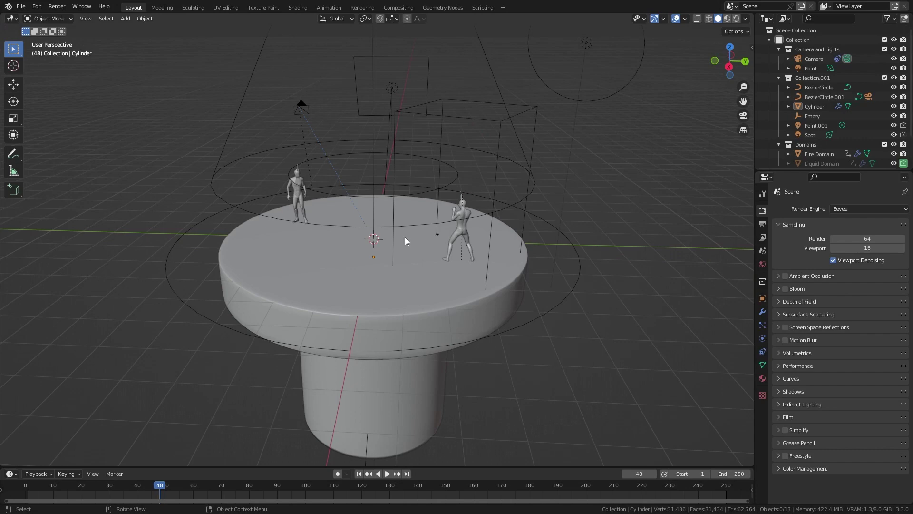
# Switch to camera view and make another Viewport Render Image through the camera
pyautogui.press('KP_0')
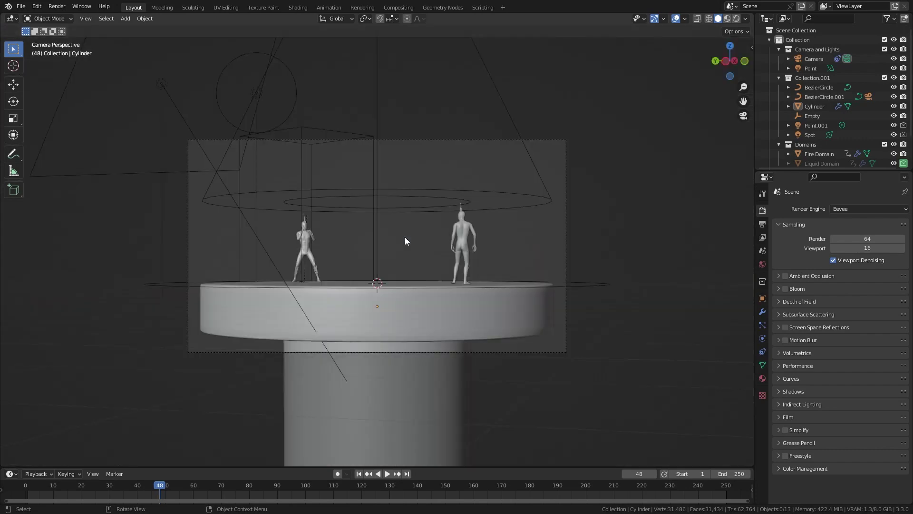
pyautogui.click(83, 19)
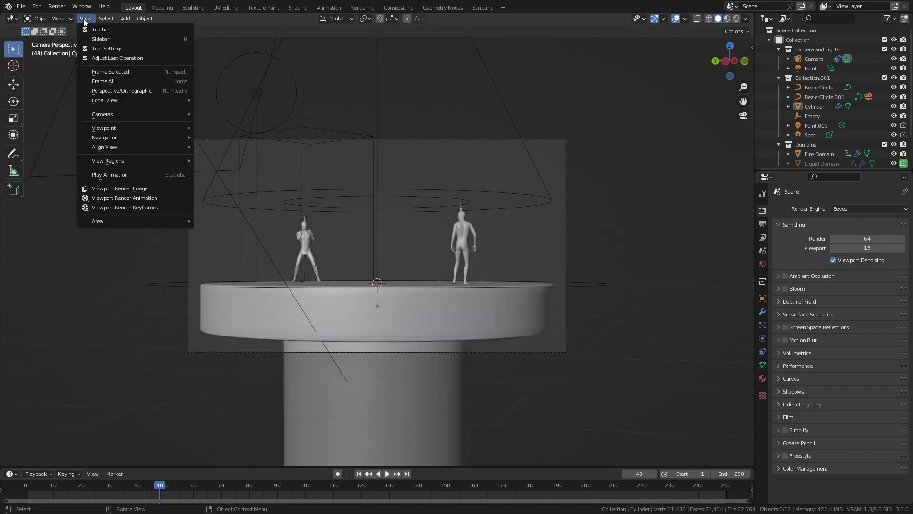
pyautogui.click(132, 189)
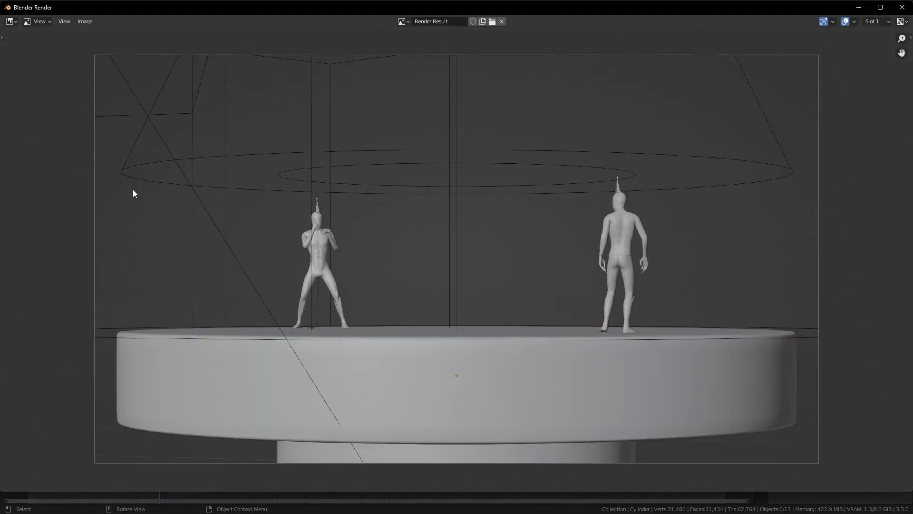
pyautogui.click(82, 20)
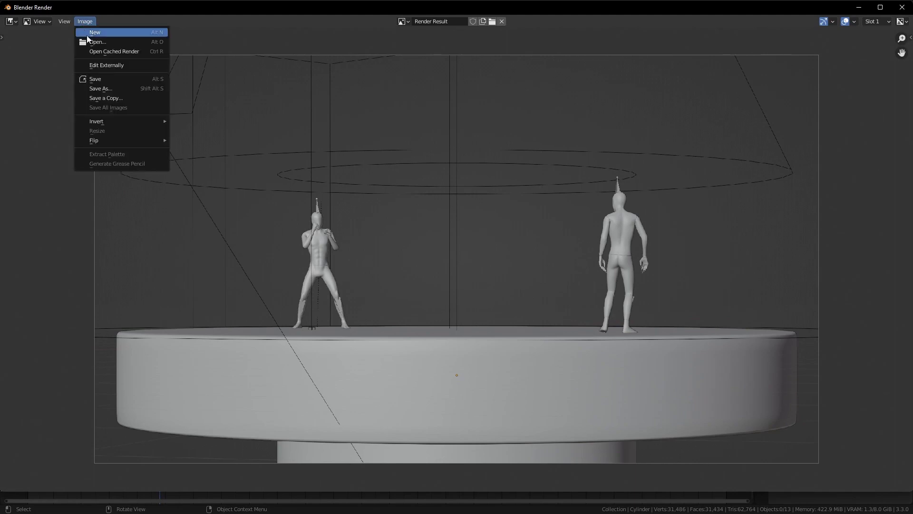
pyautogui.click(112, 90)
pyautogui.click(674, 380)
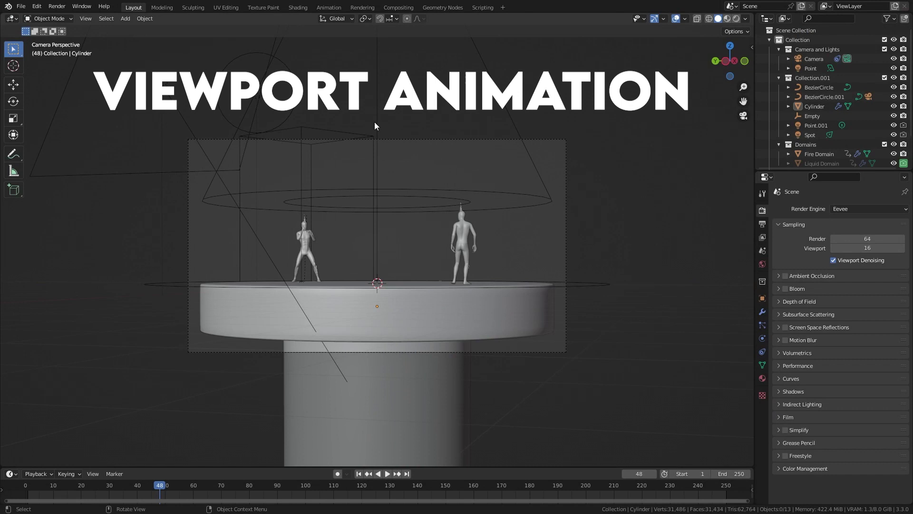
# Start a viewport animation render and set the output path to Desktop\Random Folder\VIDEO
pyautogui.click(84, 20)
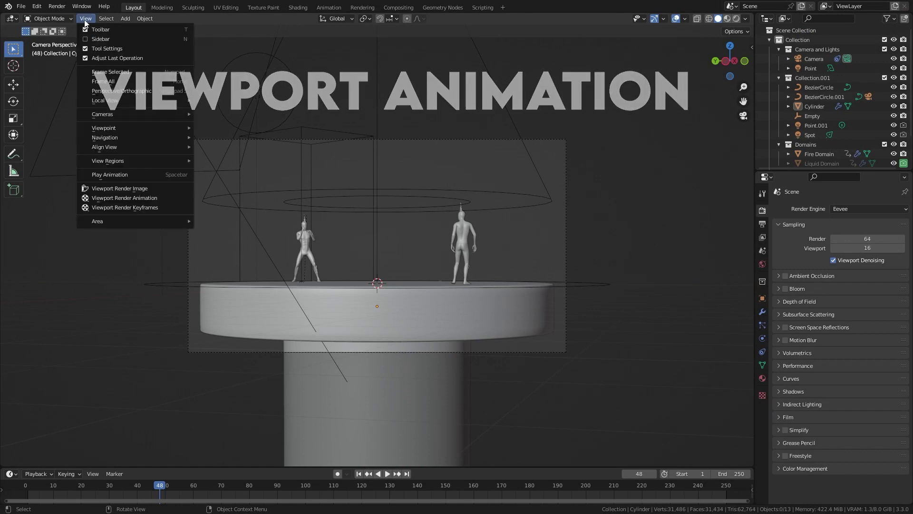
pyautogui.click(147, 199)
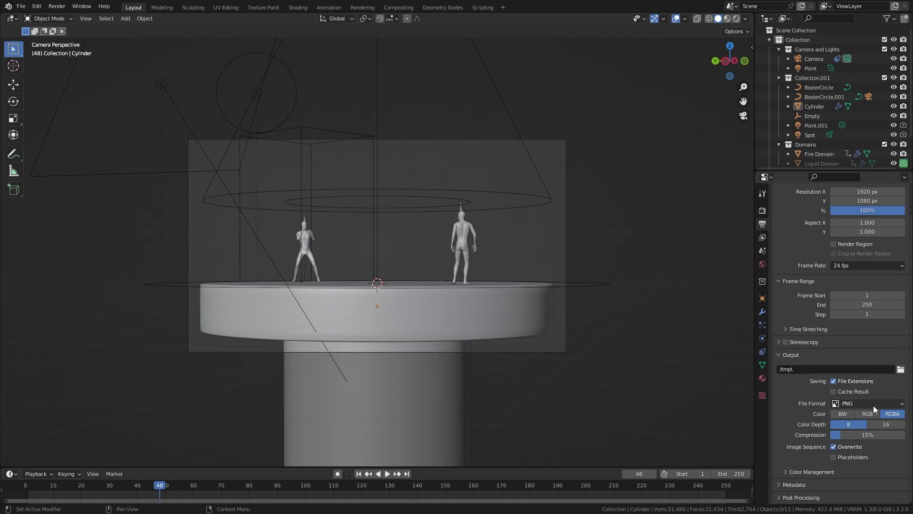
pyautogui.click(900, 371)
pyautogui.click(232, 210)
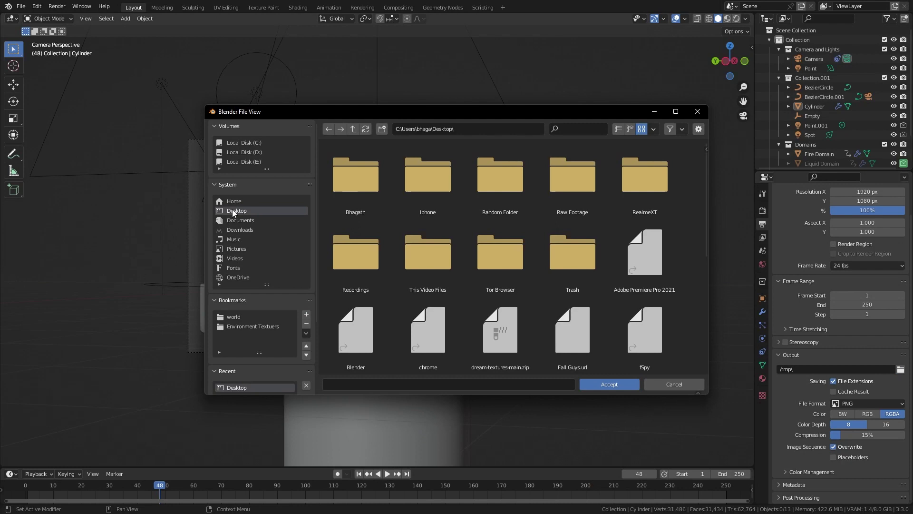
pyautogui.click(495, 187)
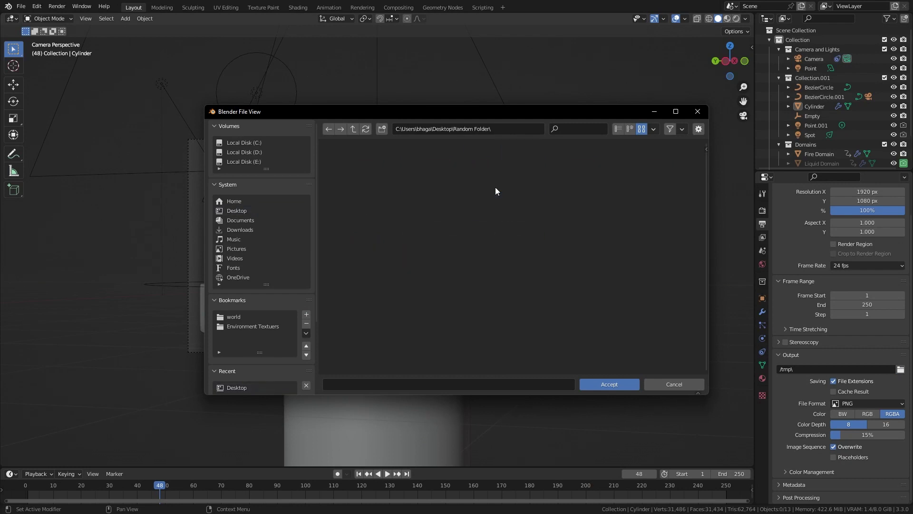
pyautogui.click(398, 385)
pyautogui.write('VIDEO')
pyautogui.click(613, 386)
# Set the output file format to FFmpeg Video with an MPEG-4 container
pyautogui.click(889, 403)
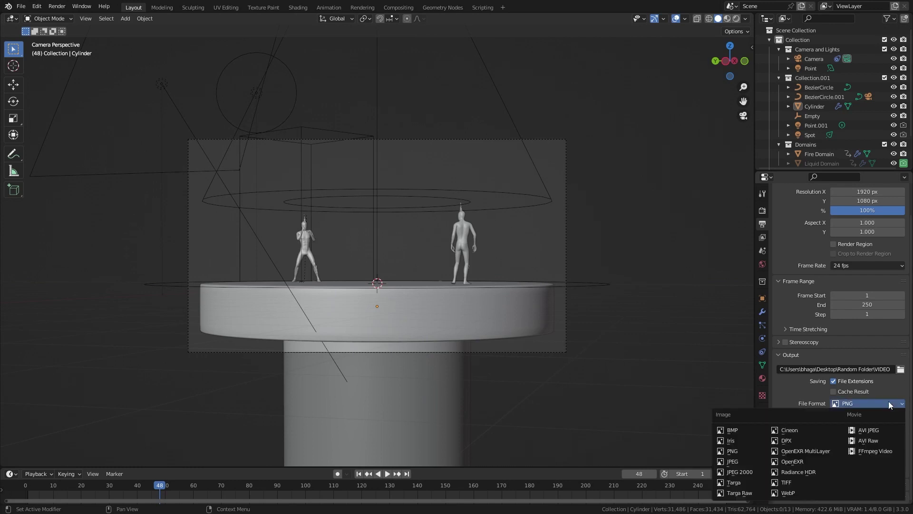
pyautogui.click(880, 452)
pyautogui.click(791, 470)
pyautogui.scroll(-2, 807, 466)
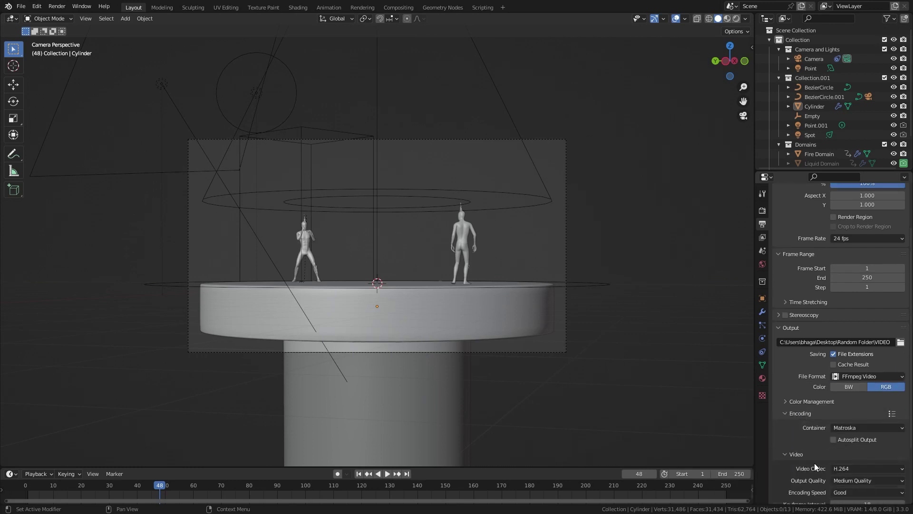
pyautogui.click(859, 426)
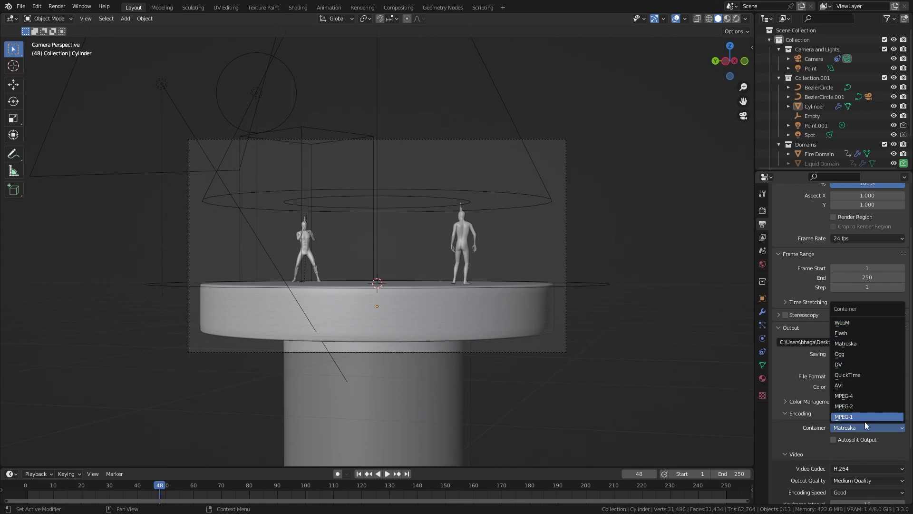
pyautogui.click(851, 395)
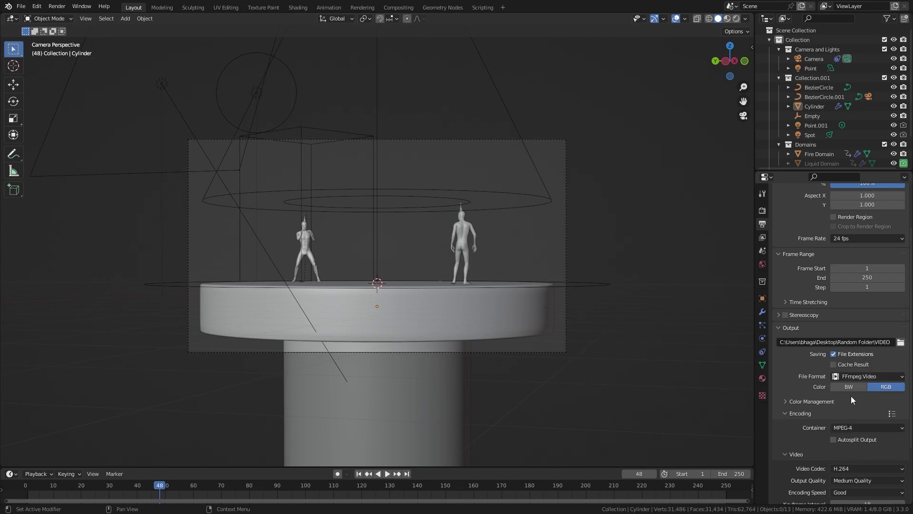
pyautogui.click(86, 18)
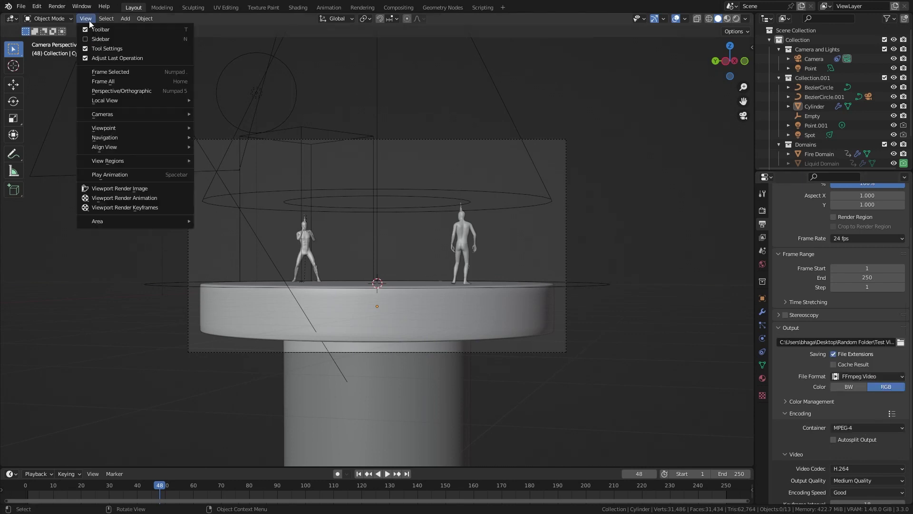
# Render the viewport animation to the video, play it, and hide viewport overlays
pyautogui.click(147, 199)
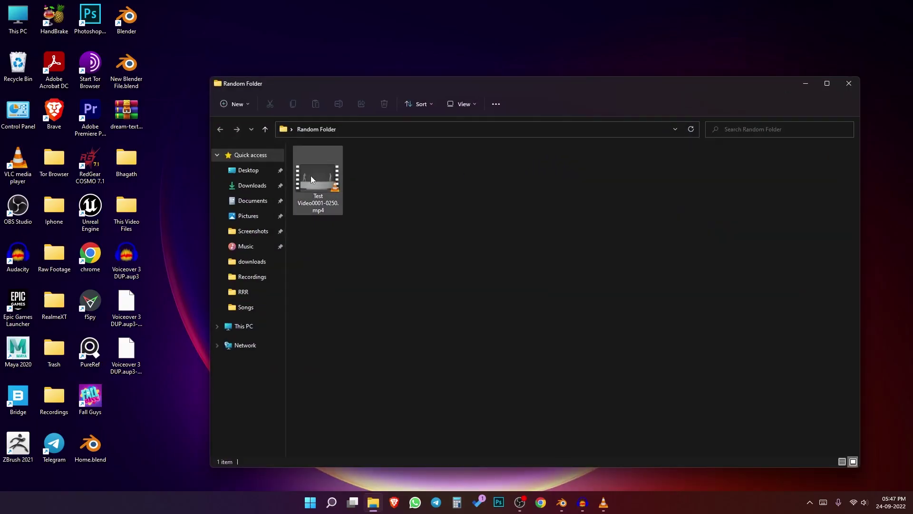
pyautogui.doubleClick(311, 176)
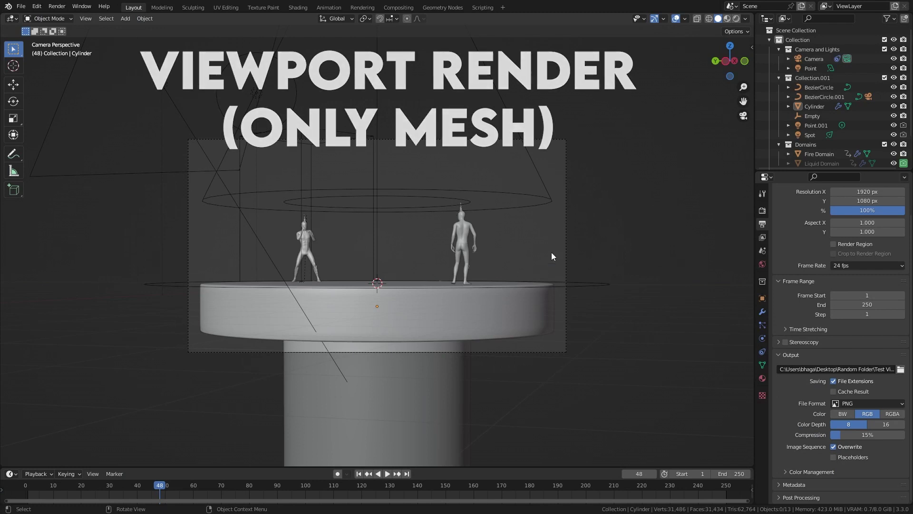
pyautogui.click(675, 20)
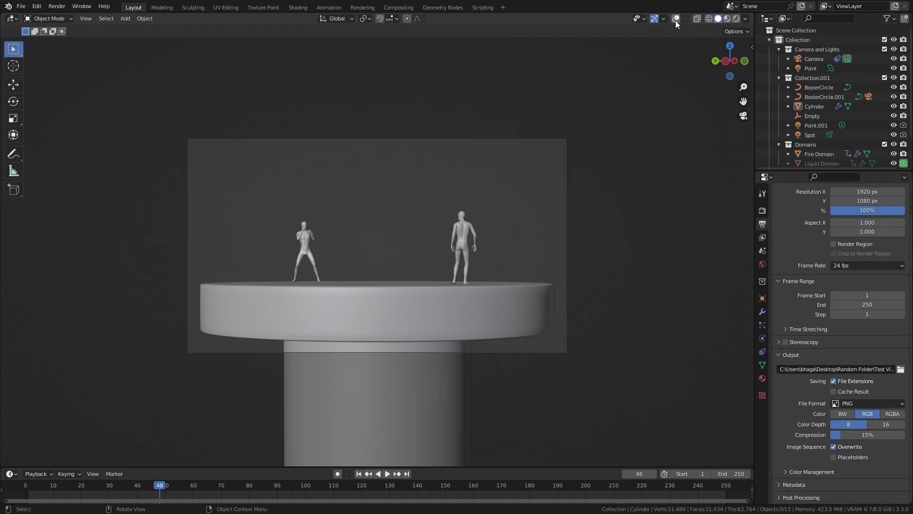
# Make a clean Viewport Render Image showing only the mesh
pyautogui.click(86, 19)
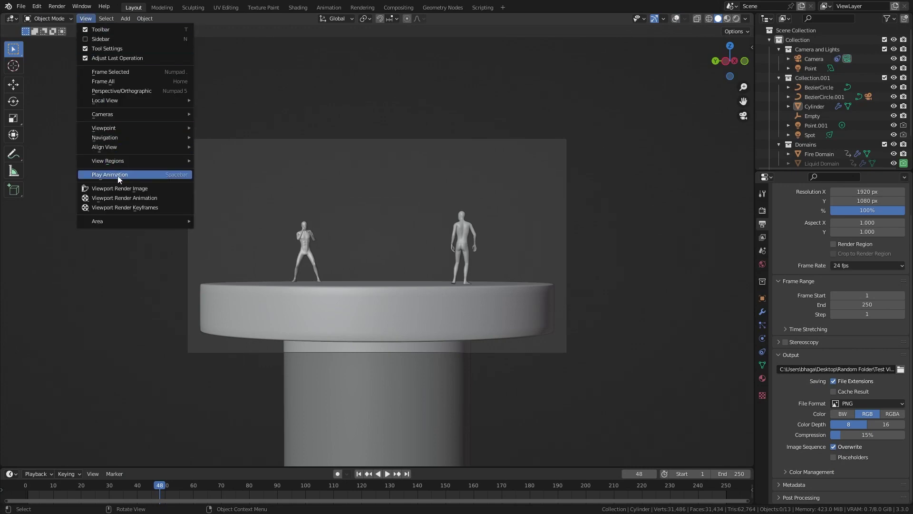
pyautogui.click(118, 188)
pyautogui.scroll(-2, 521, 236)
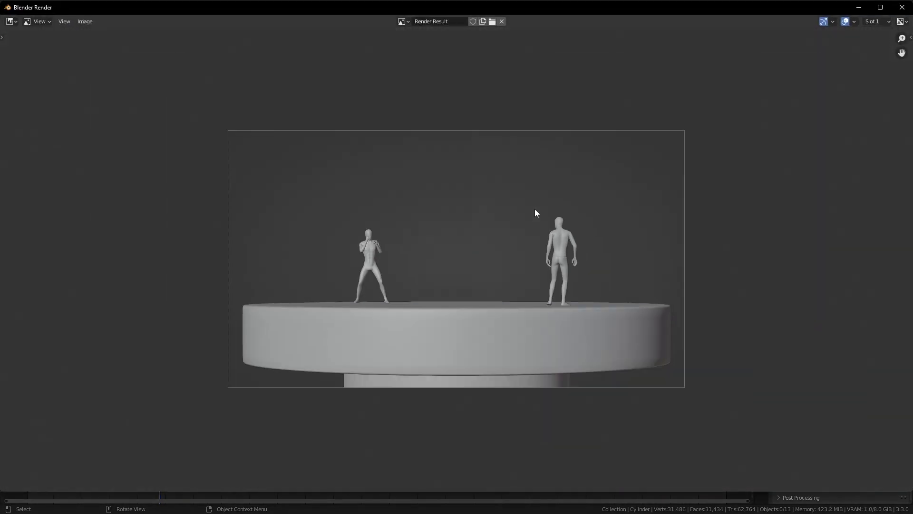
pyautogui.scroll(1, 652, 186)
pyautogui.click(902, 7)
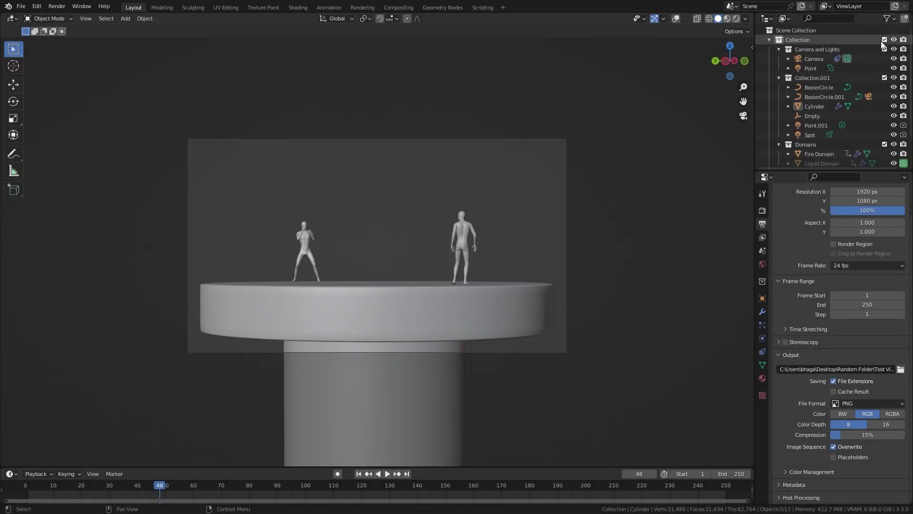
pyautogui.click(762, 210)
pyautogui.click(843, 208)
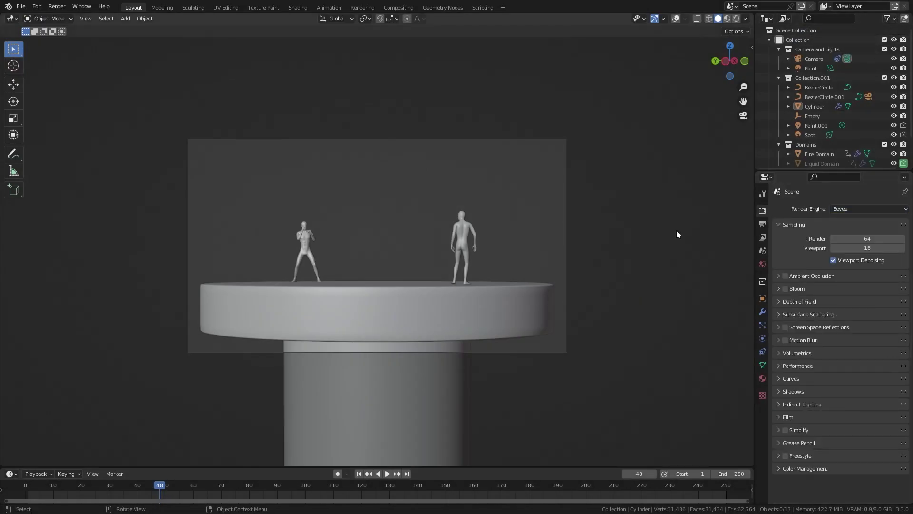
# Set the engine to Workbench with rainbow normal MatCap lighting, shadows and cavity
pyautogui.click(858, 212)
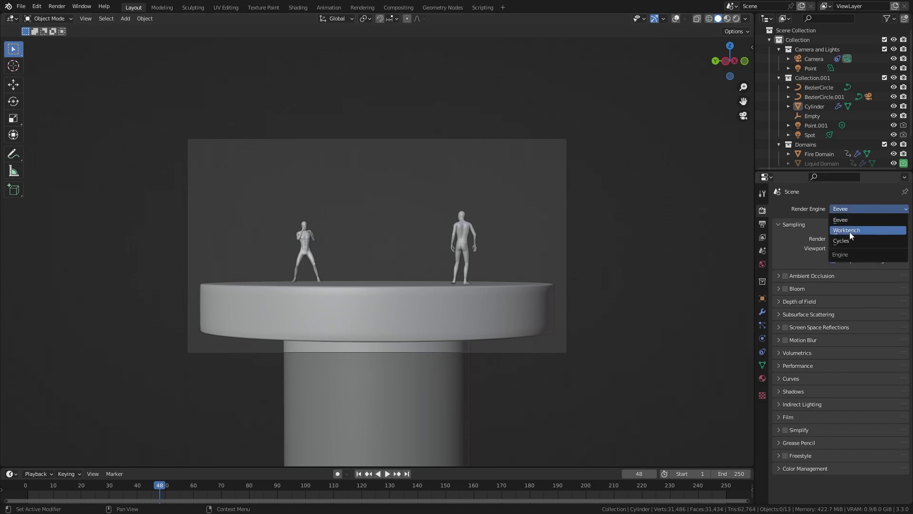
pyautogui.click(850, 234)
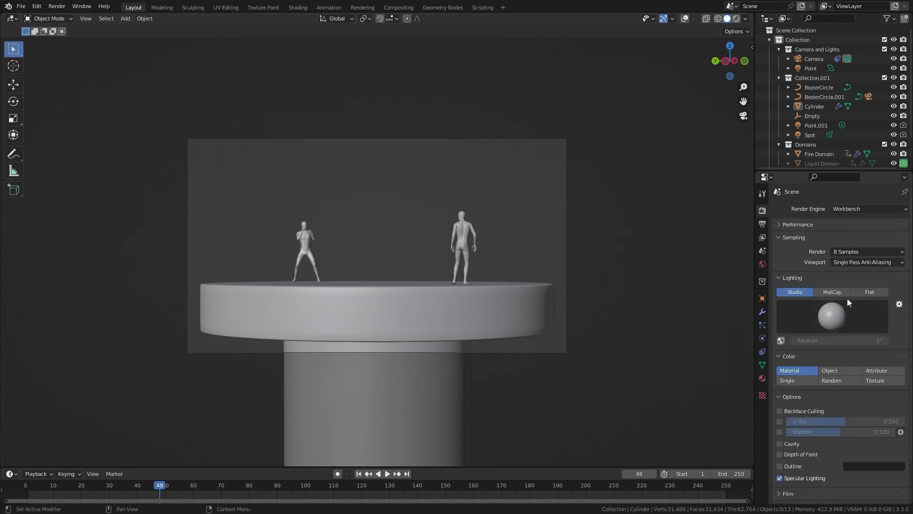
pyautogui.click(834, 291)
pyautogui.click(831, 315)
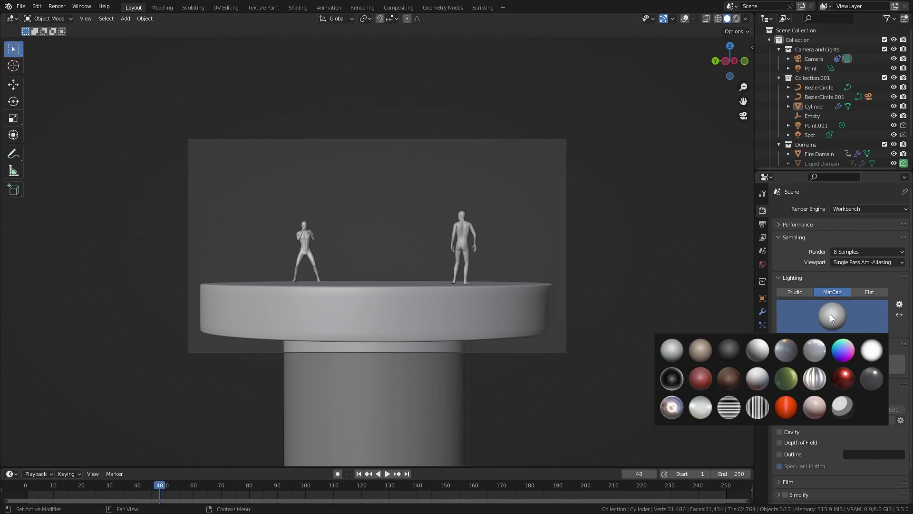
pyautogui.click(849, 352)
pyautogui.click(780, 420)
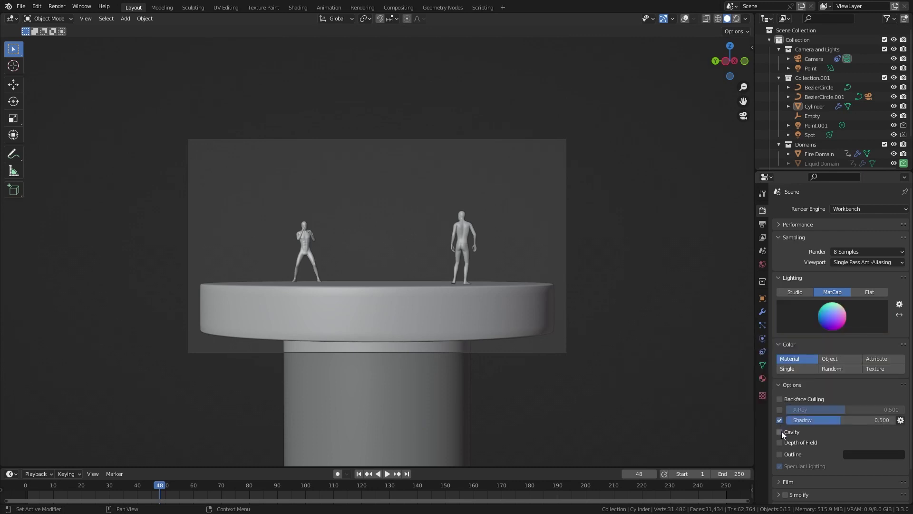
pyautogui.click(736, 19)
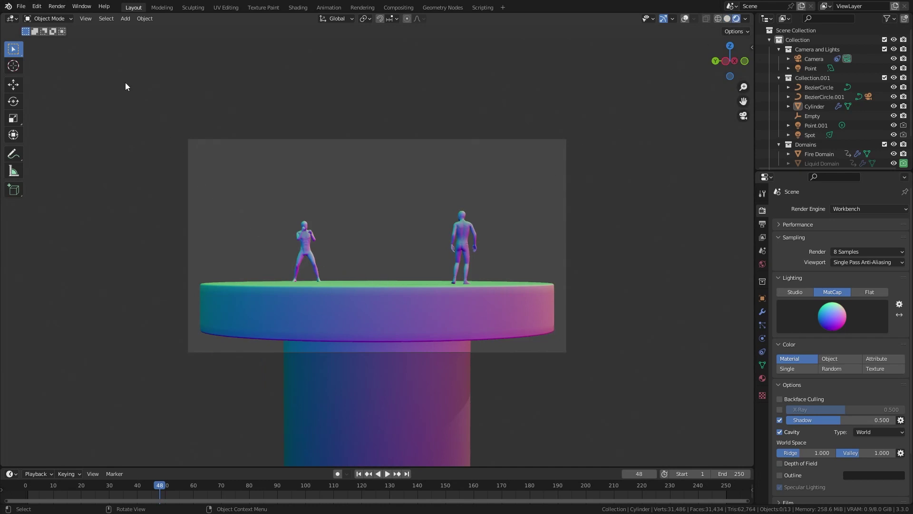
# Render the image, cancel saving it, and close the render window
pyautogui.click(58, 8)
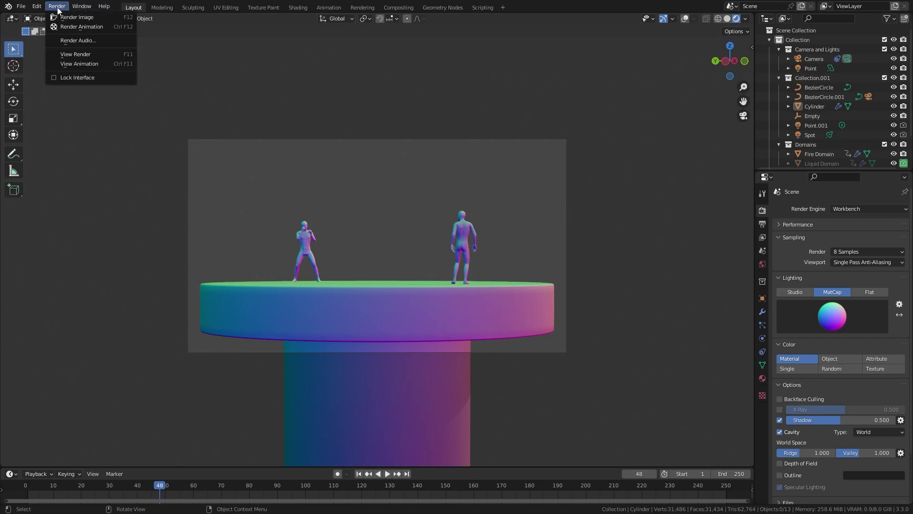
pyautogui.click(88, 18)
pyautogui.click(85, 21)
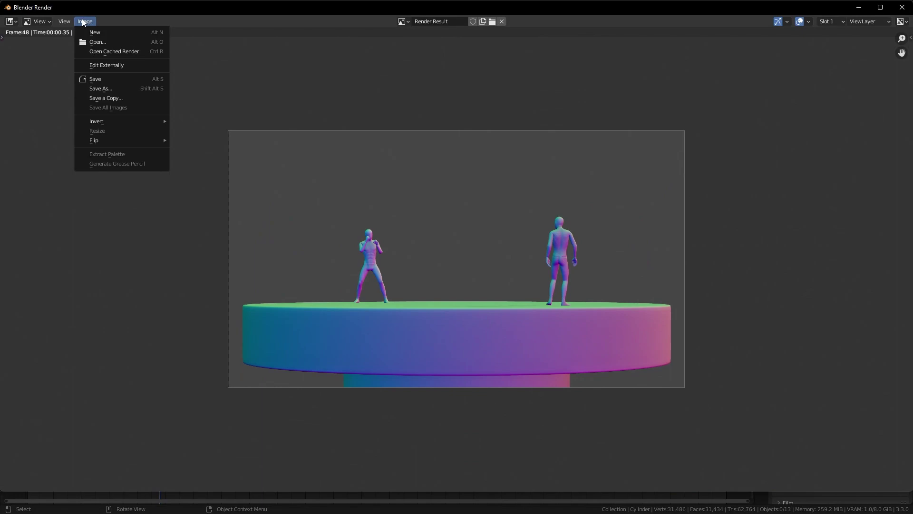
pyautogui.click(99, 89)
pyautogui.click(679, 382)
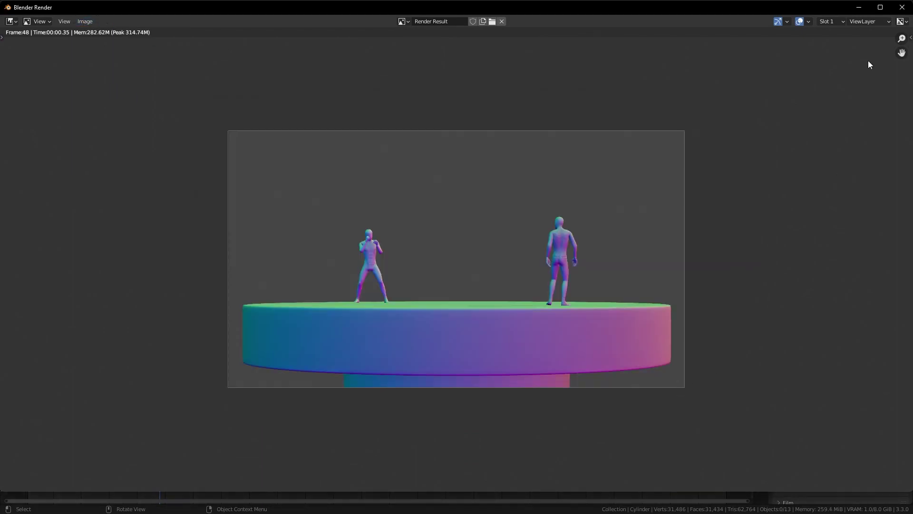
pyautogui.click(903, 7)
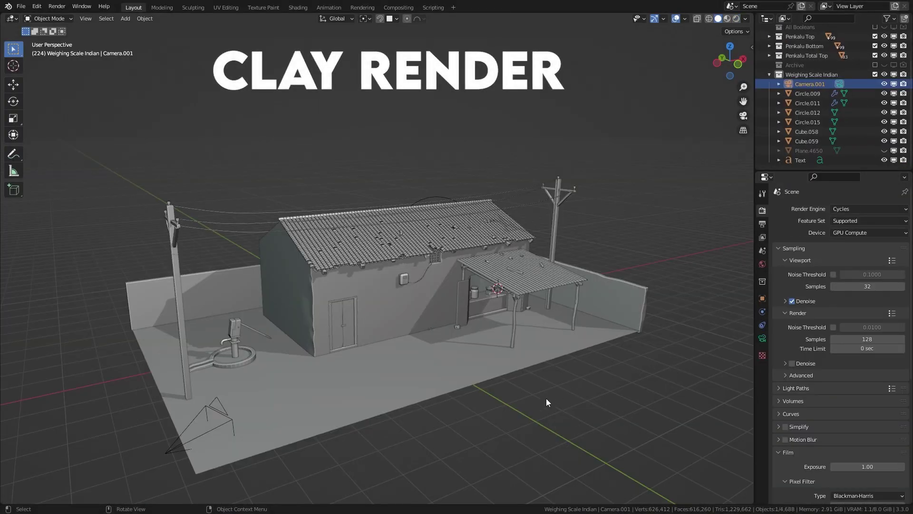
# In rendered shading, add a plane and place it on the rock
pyautogui.click(738, 18)
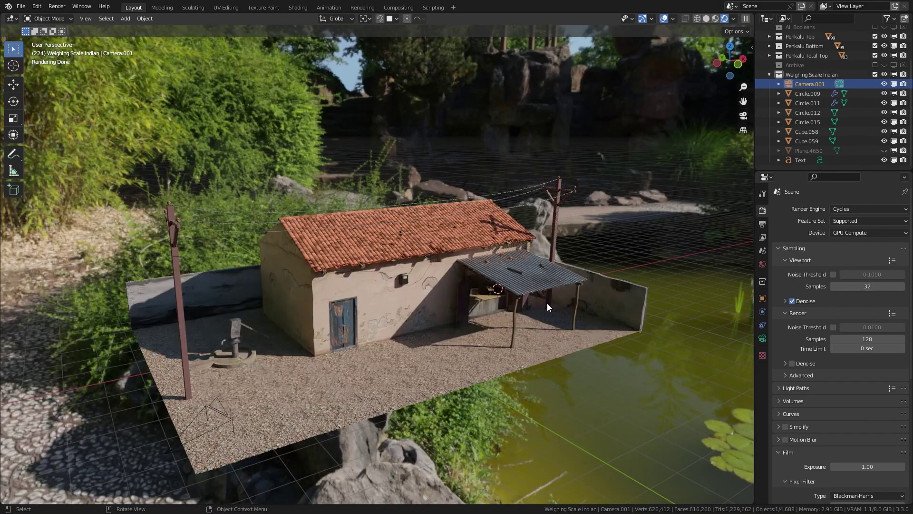
pyautogui.moveTo(548, 303); pyautogui.dragTo(452, 295, button='middle')
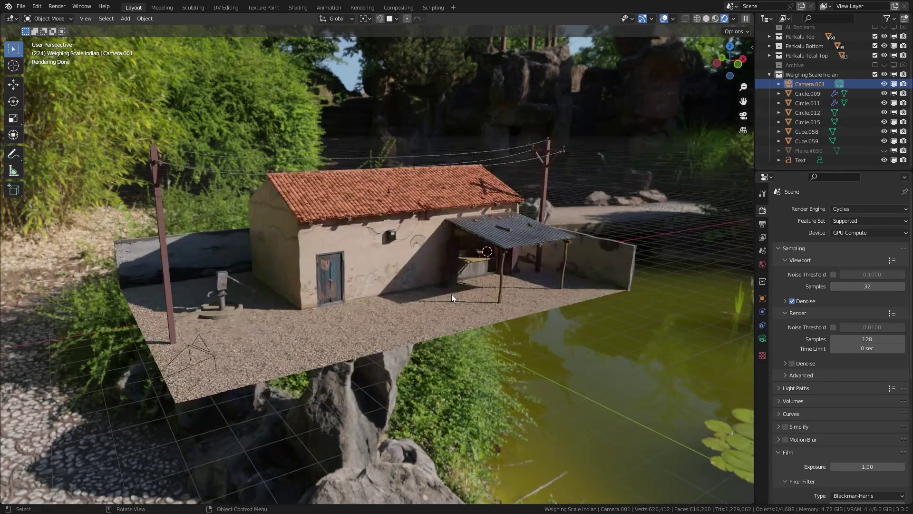
pyautogui.hotkey('shift', 'a')
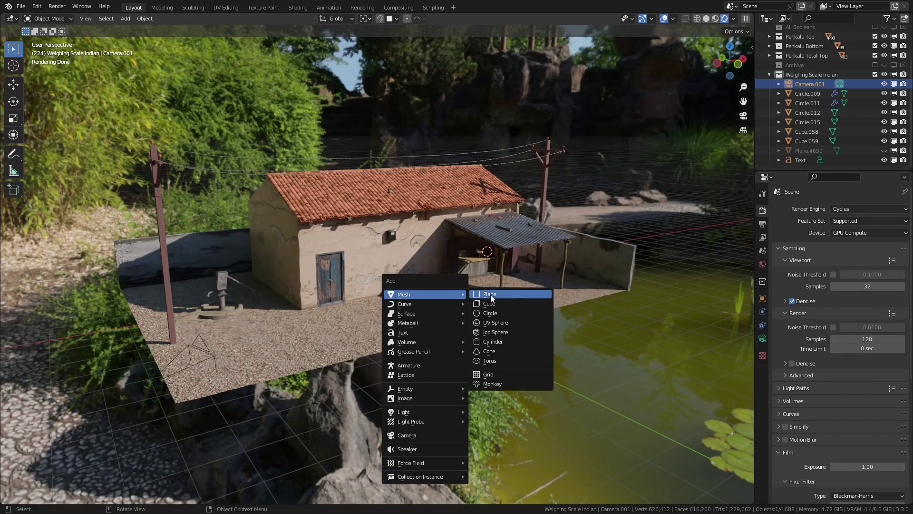
pyautogui.click(491, 294)
pyautogui.scroll(-3, 489, 295)
pyautogui.moveTo(489, 296); pyautogui.dragTo(446, 289, button='middle')
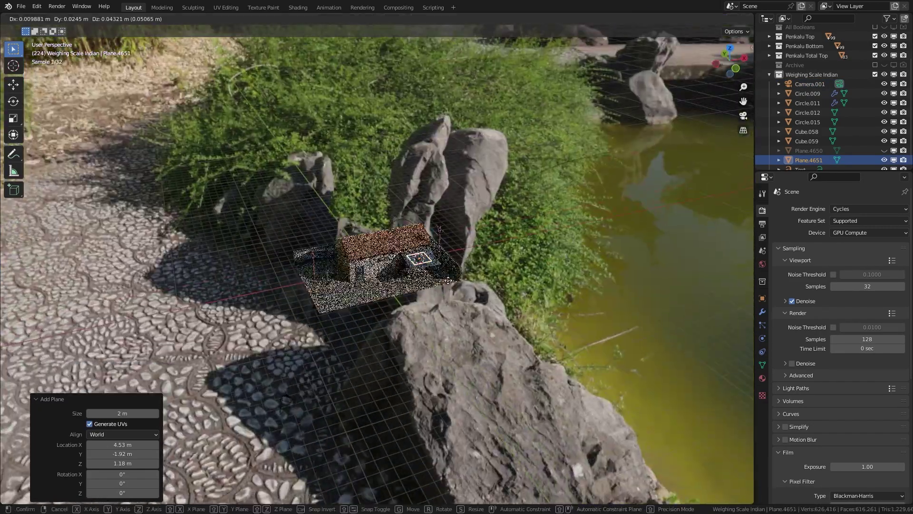
pyautogui.press('g')
pyautogui.click(694, 220)
pyautogui.hotkey('ctrl', 'z')
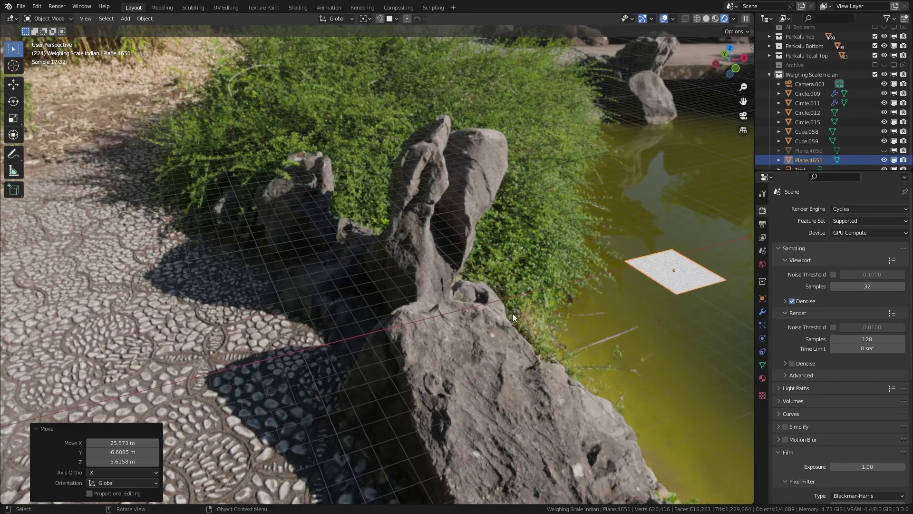
# Give the plane a new material named Clay Render
pyautogui.click(761, 378)
pyautogui.click(840, 257)
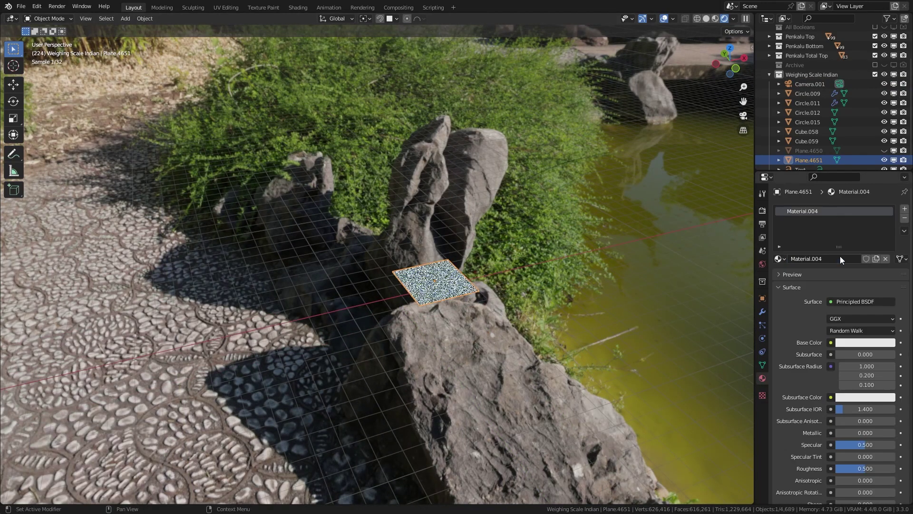
pyautogui.doubleClick(813, 258)
pyautogui.write('C')
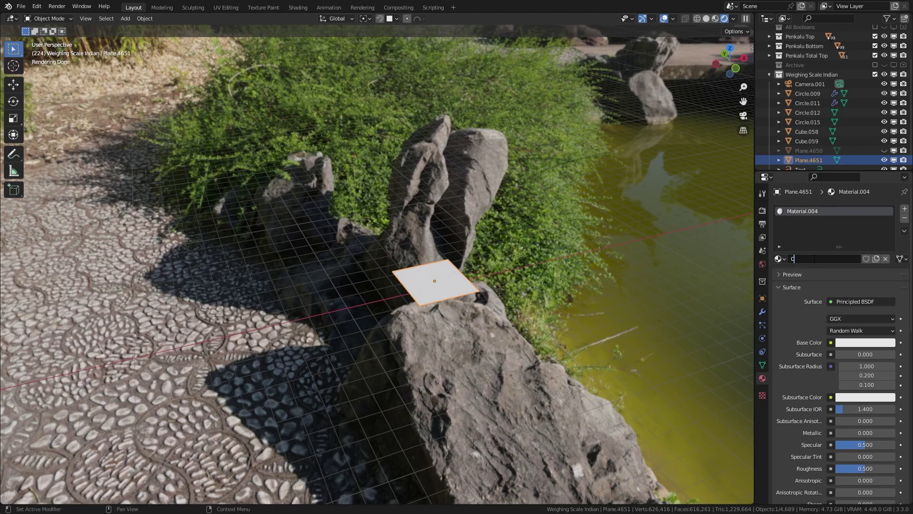
pyautogui.write('lay Renc')
pyautogui.press('Return')
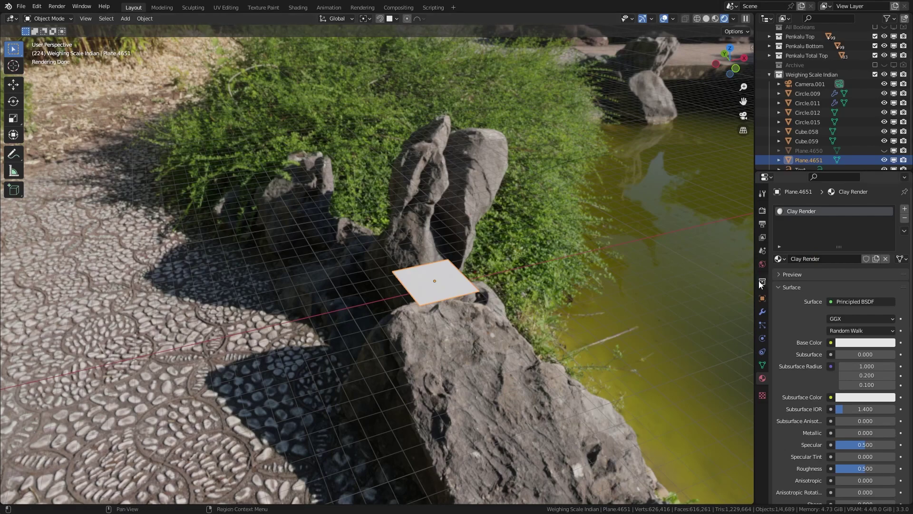
# Set the view layer's Material Override to Clay Render
pyautogui.keyDown('shift'); pyautogui.moveTo(347, 358); pyautogui.dragTo(482, 271, button='middle'); pyautogui.keyUp('shift')
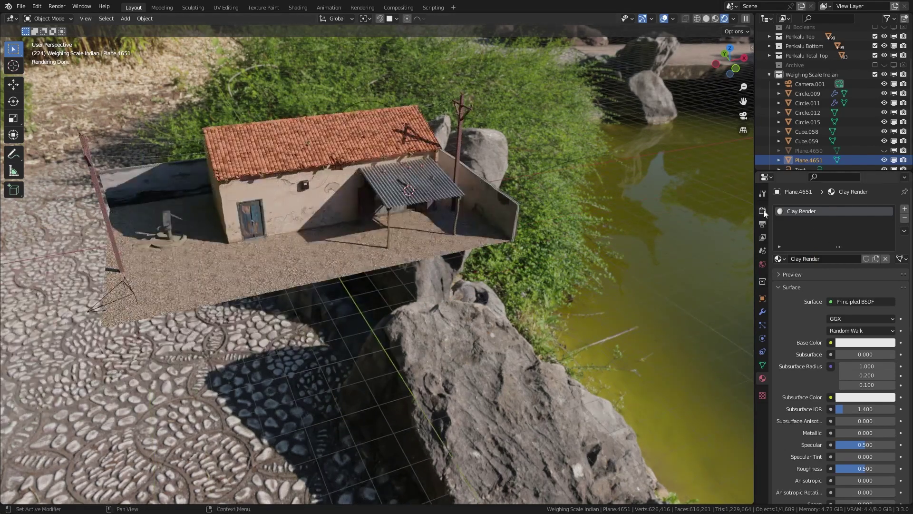
pyautogui.click(762, 239)
pyautogui.scroll(-3, 821, 280)
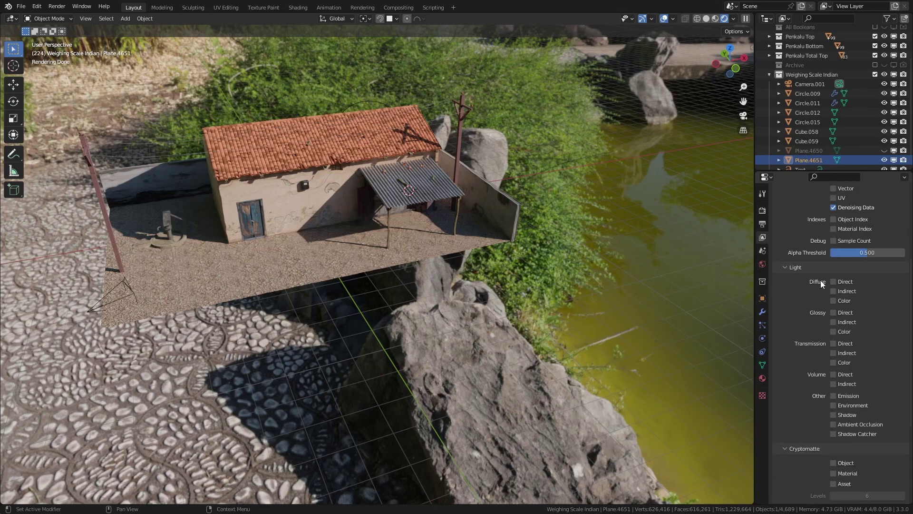
pyautogui.scroll(-3, 821, 280)
pyautogui.scroll(-3, 823, 285)
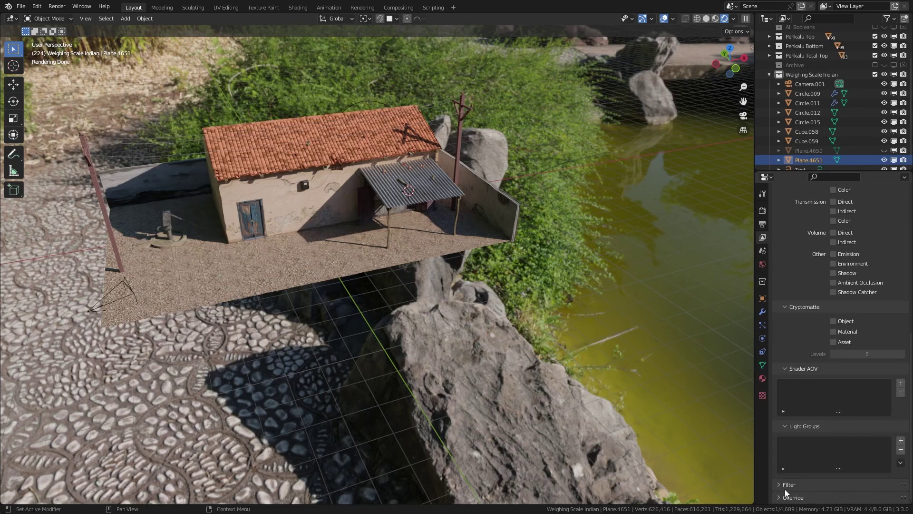
pyautogui.scroll(-2, 839, 444)
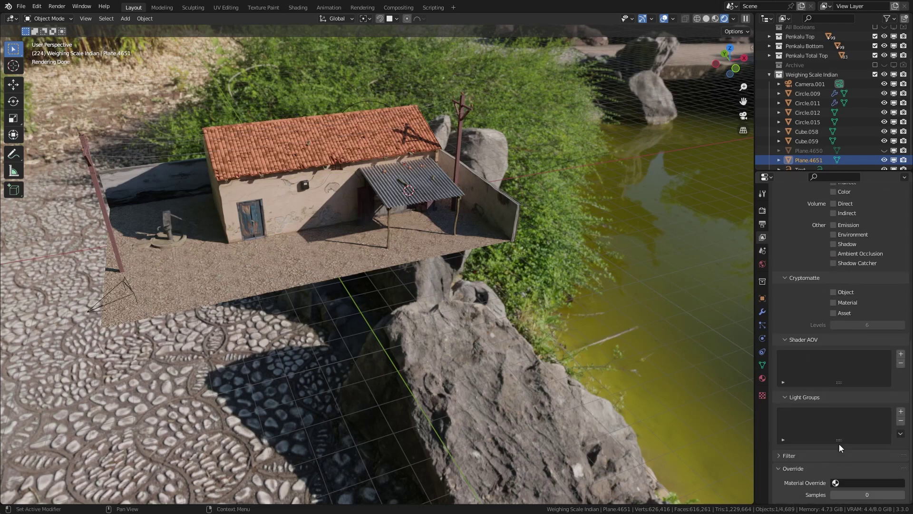
pyautogui.click(842, 482)
pyautogui.write('c')
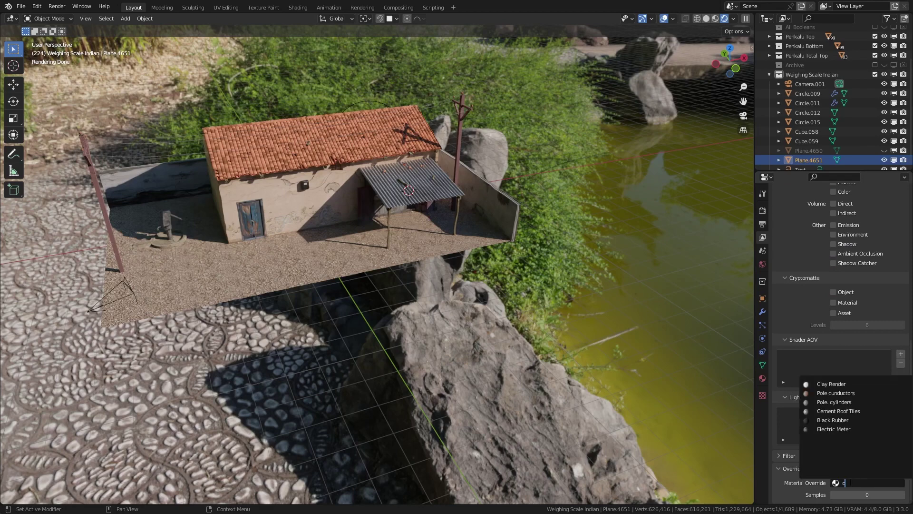
pyautogui.write('lay')
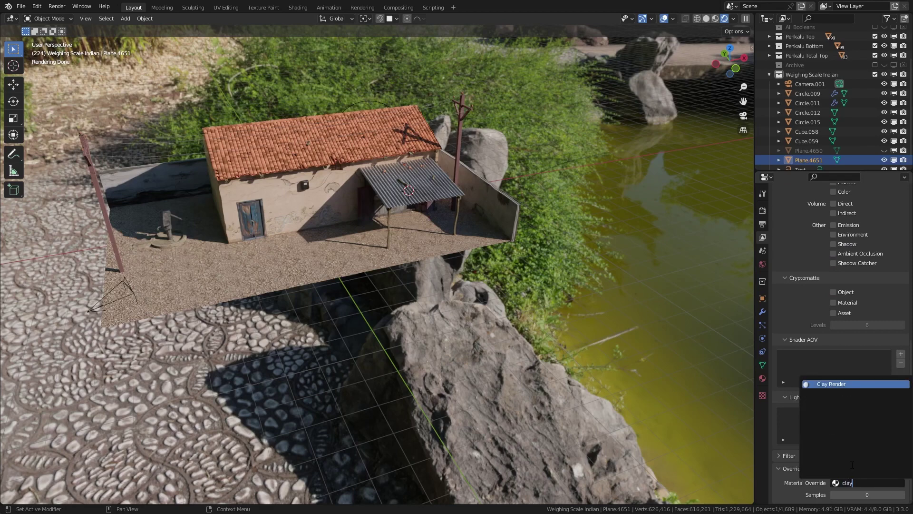
pyautogui.click(831, 383)
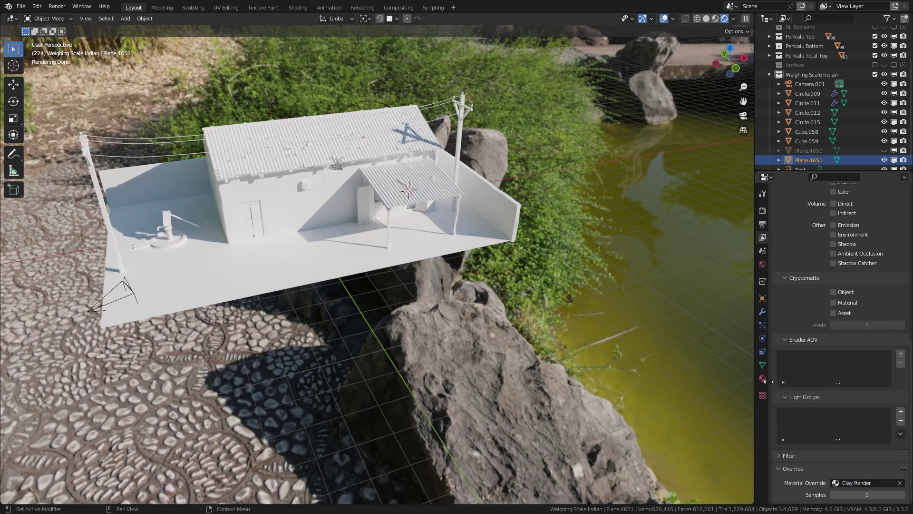
# Darken the Clay Render base colour to grey and raise its roughness
pyautogui.click(763, 378)
pyautogui.scroll(8, 835, 354)
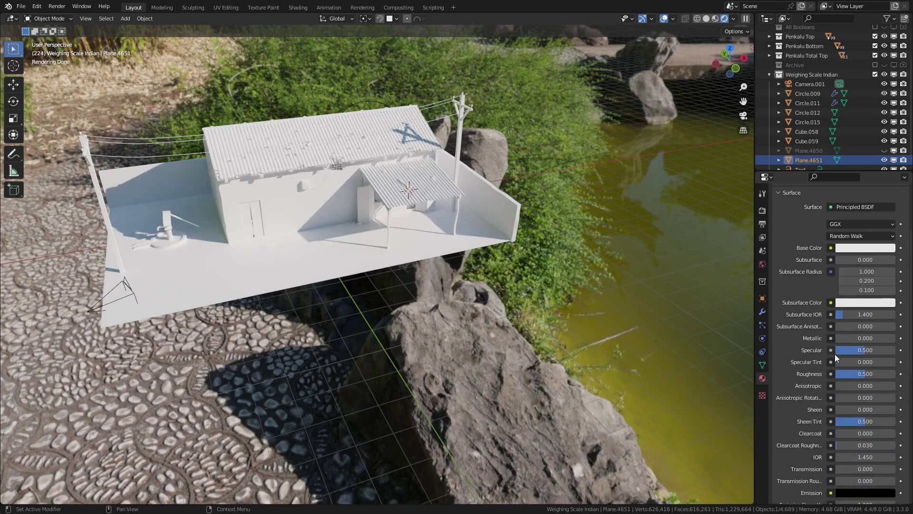
pyautogui.scroll(5, 835, 354)
pyautogui.click(854, 344)
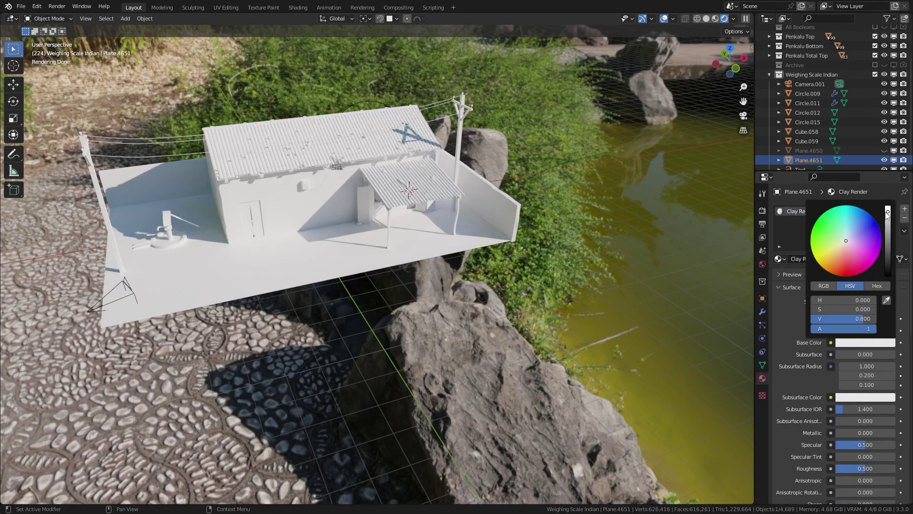
pyautogui.moveTo(888, 212); pyautogui.dragTo(888, 234)
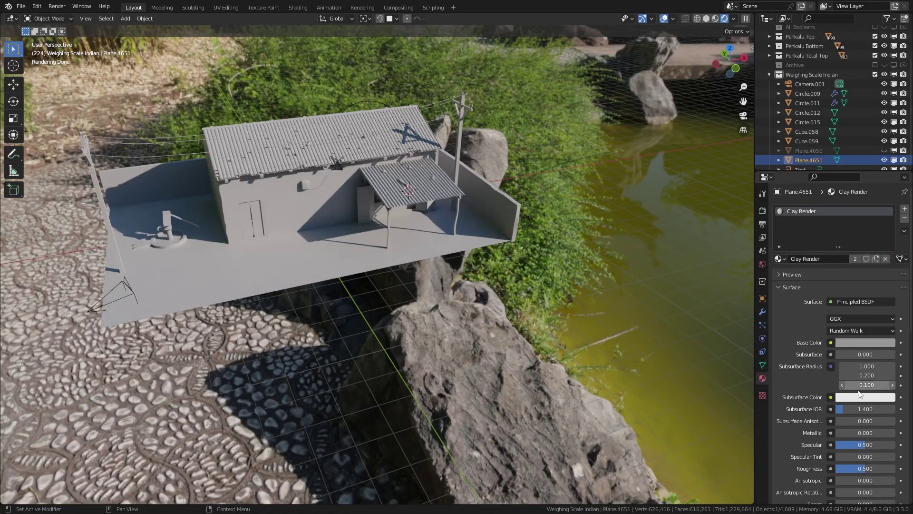
pyautogui.scroll(-1, 861, 468)
pyautogui.moveTo(862, 454); pyautogui.dragTo(886, 450)
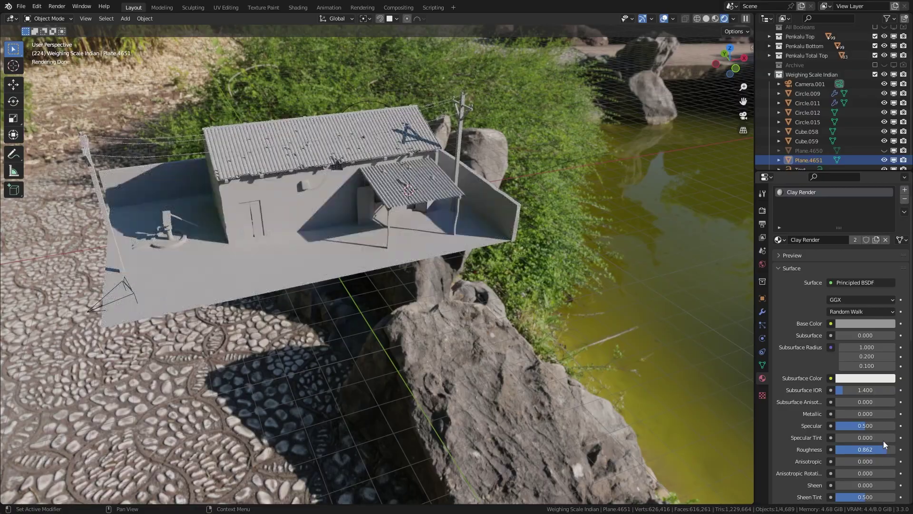
# Unhide ground plane Plane.4650, make the render background transparent, and view through camera
pyautogui.click(884, 151)
pyautogui.moveTo(713, 322); pyautogui.dragTo(739, 224, button='middle')
pyautogui.click(762, 210)
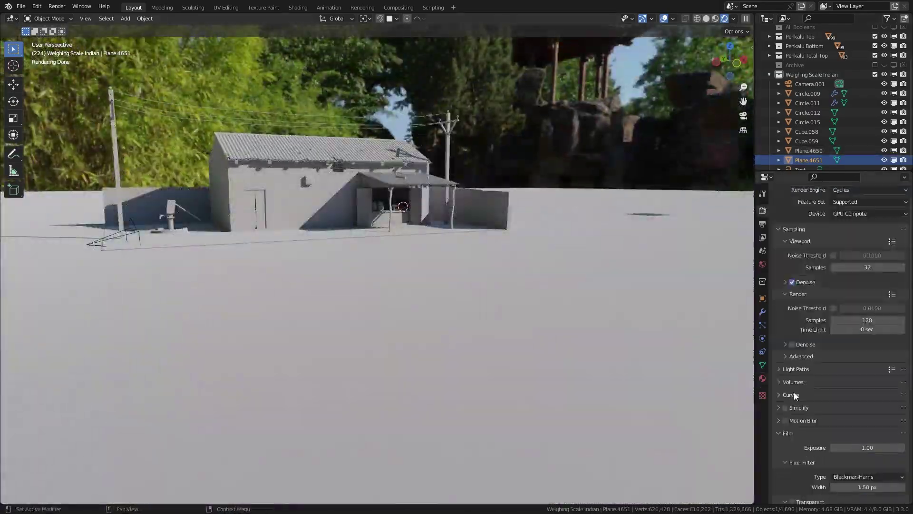
pyautogui.click(792, 407)
pyautogui.press('KP_0')
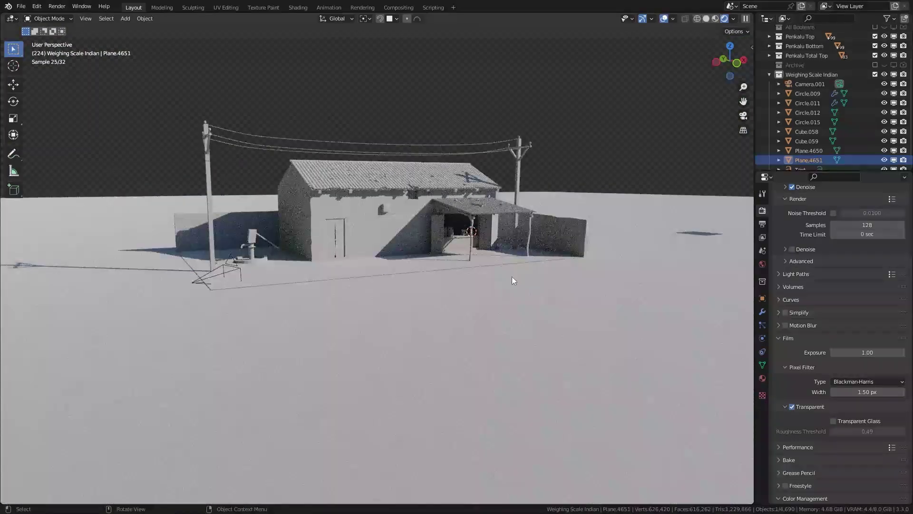
# Try a reddish tint on the Clay Render base colour
pyautogui.click(763, 378)
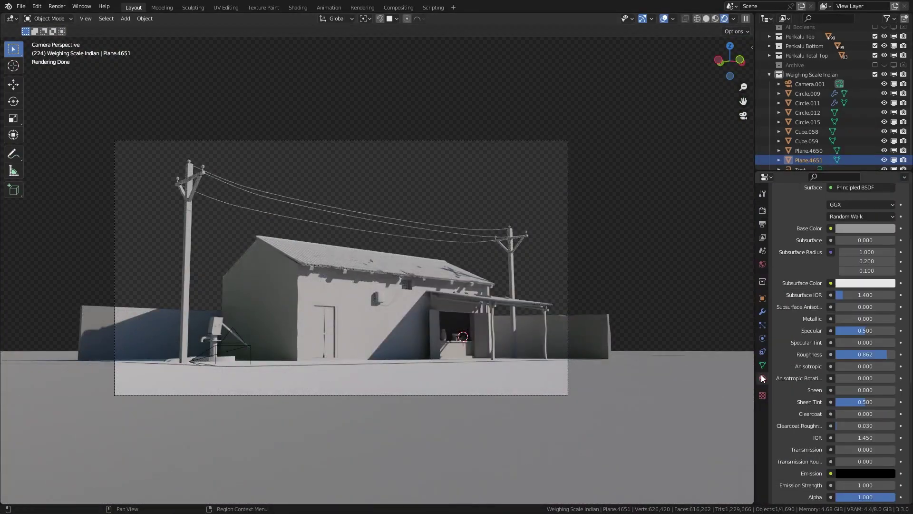
pyautogui.scroll(3, 849, 321)
pyautogui.click(857, 267)
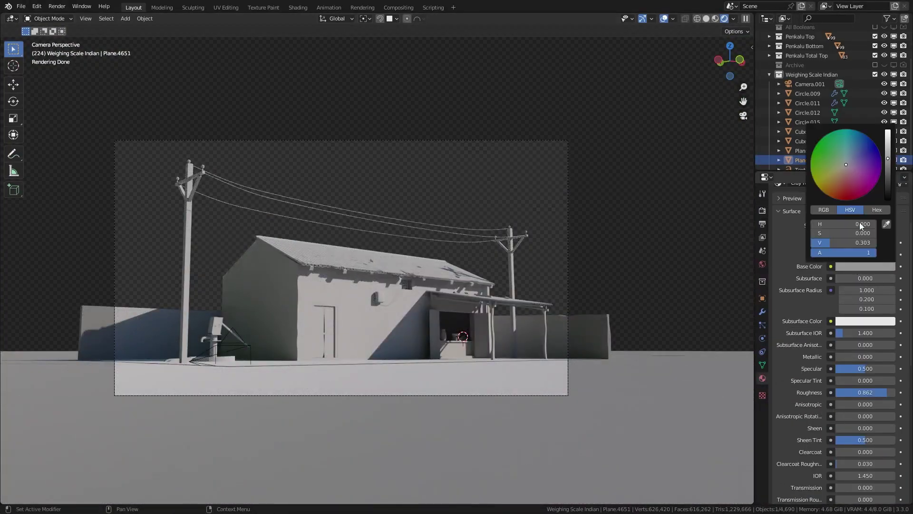
pyautogui.hotkey('ctrl', 'v')
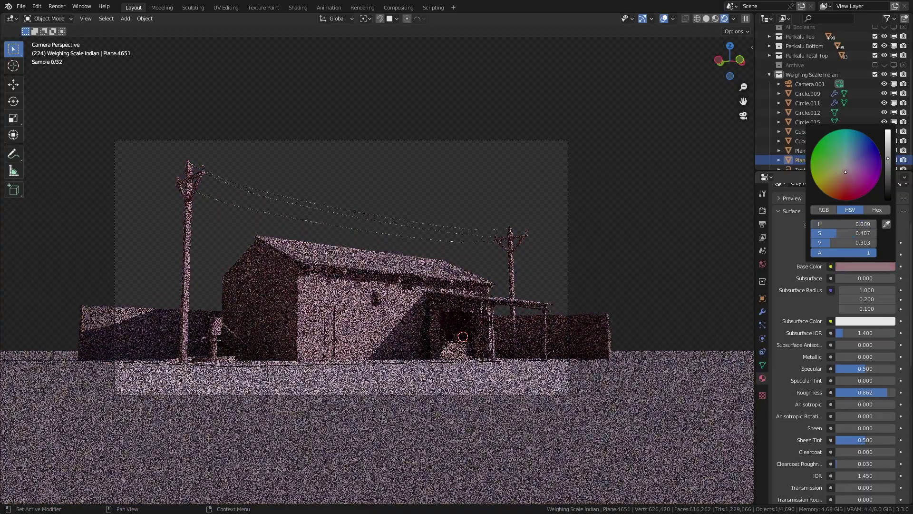
pyautogui.hotkey('ctrl', 'v')
pyautogui.hotkey('ctrl', 'v')
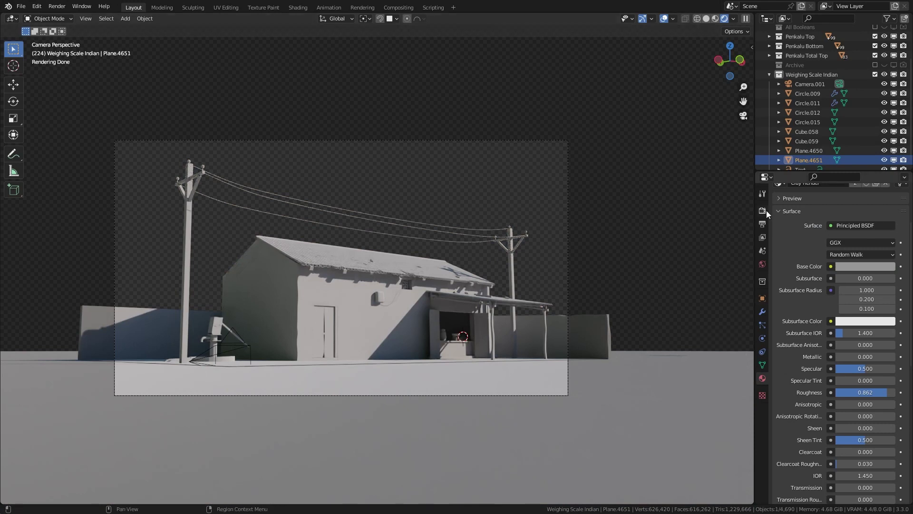
# Render a still of the house with the Clay Render override applied
pyautogui.click(763, 238)
pyautogui.scroll(-5, 835, 371)
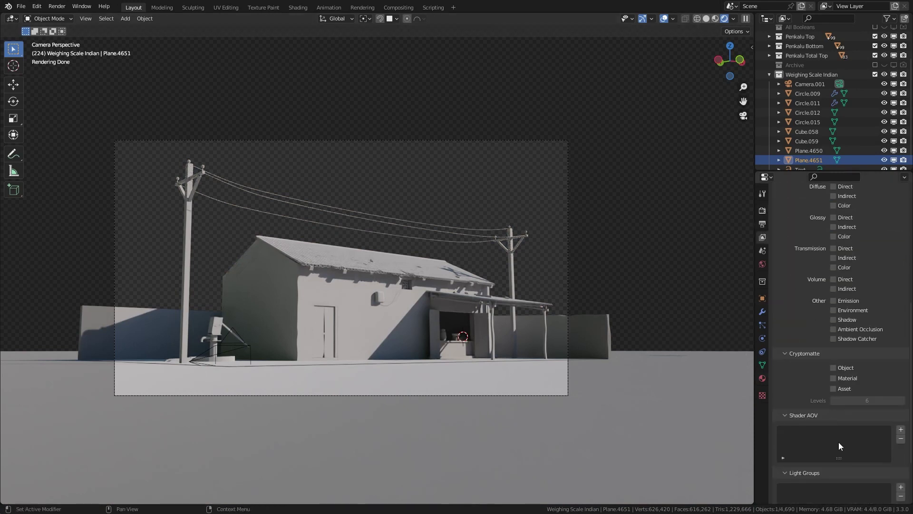
pyautogui.scroll(-3, 856, 443)
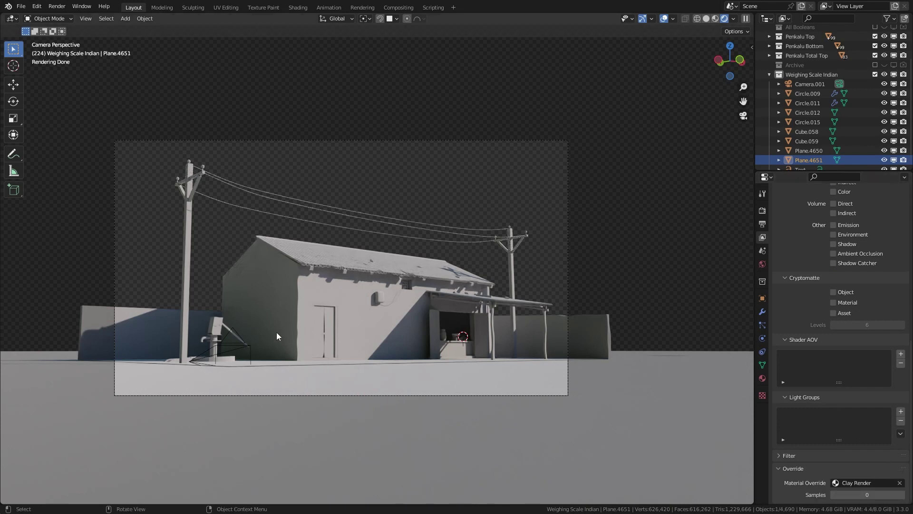
pyautogui.click(58, 7)
pyautogui.click(60, 24)
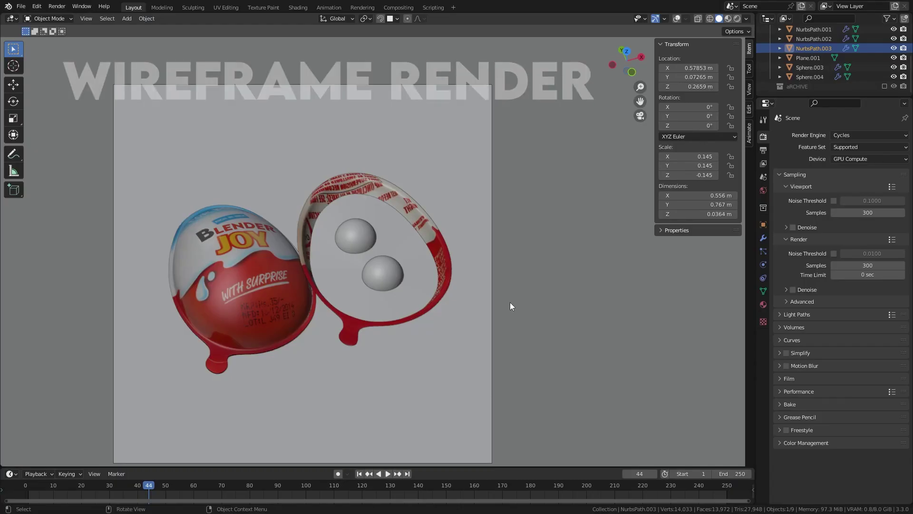
# Switch to rendered shading and set the World strength to 0
pyautogui.click(737, 19)
pyautogui.click(763, 190)
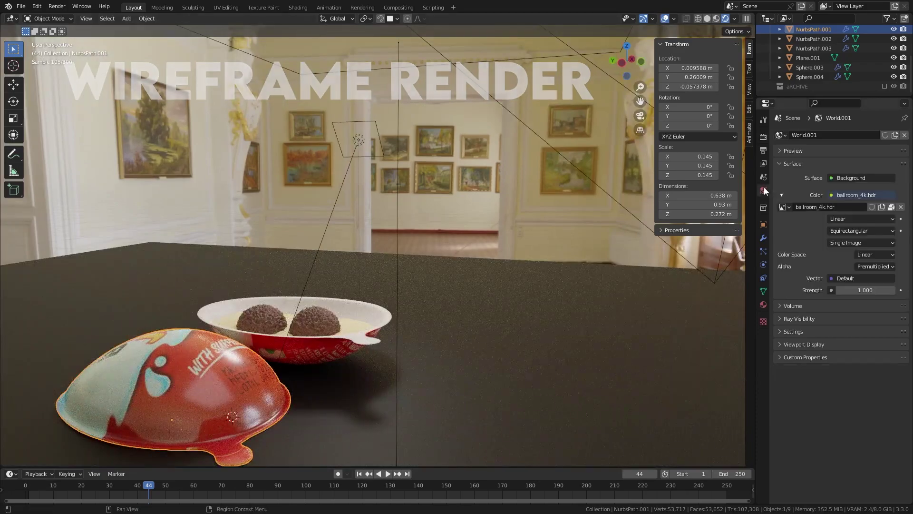
pyautogui.moveTo(856, 290); pyautogui.dragTo(799, 290)
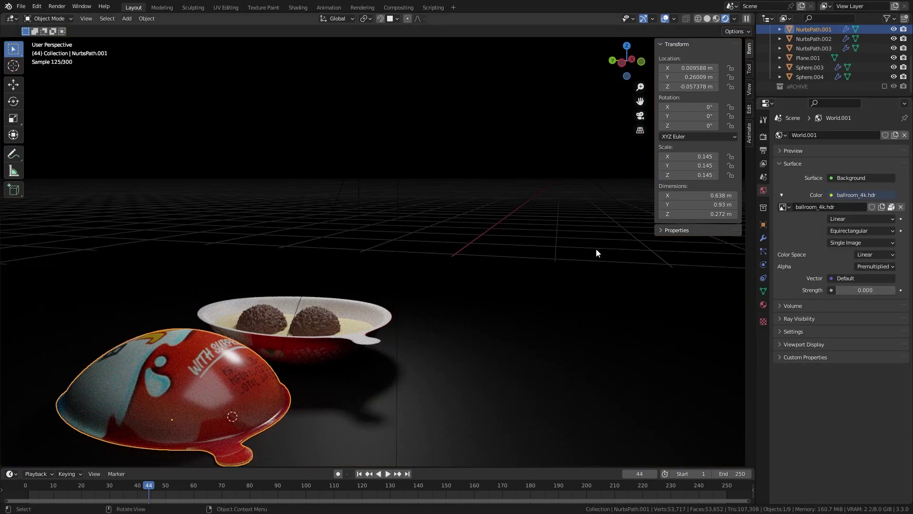
# From a top-down view, duplicate the outer egg half in place
pyautogui.moveTo(596, 253)
pyautogui.mouseDown(button='middle')
pyautogui.moveTo(521, 290)
pyautogui.moveTo(381, 273)
pyautogui.moveTo(484, 321)
pyautogui.mouseUp(button='middle')
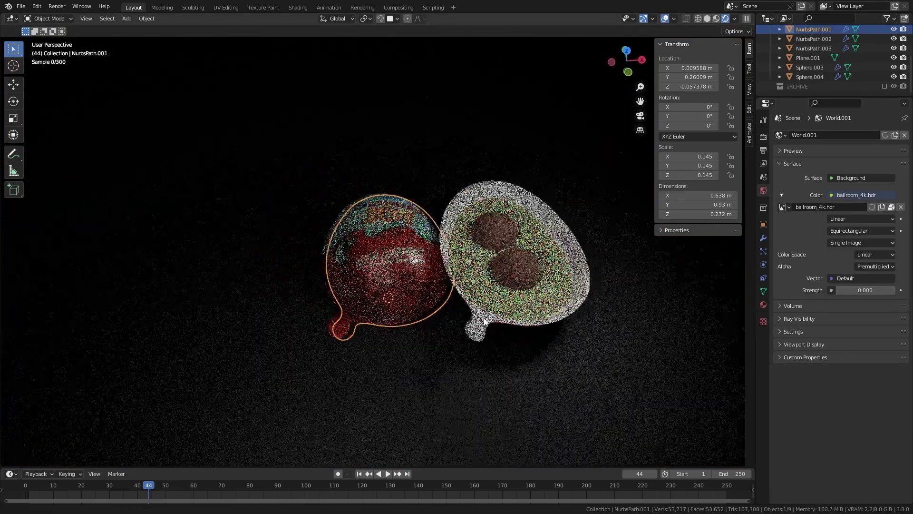
pyautogui.scroll(2, 485, 320)
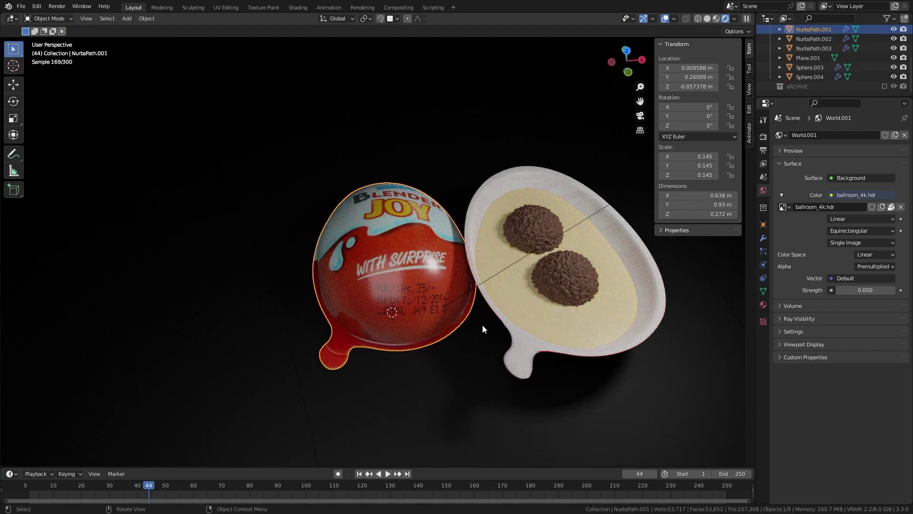
pyautogui.hotkey('shift', 'd')
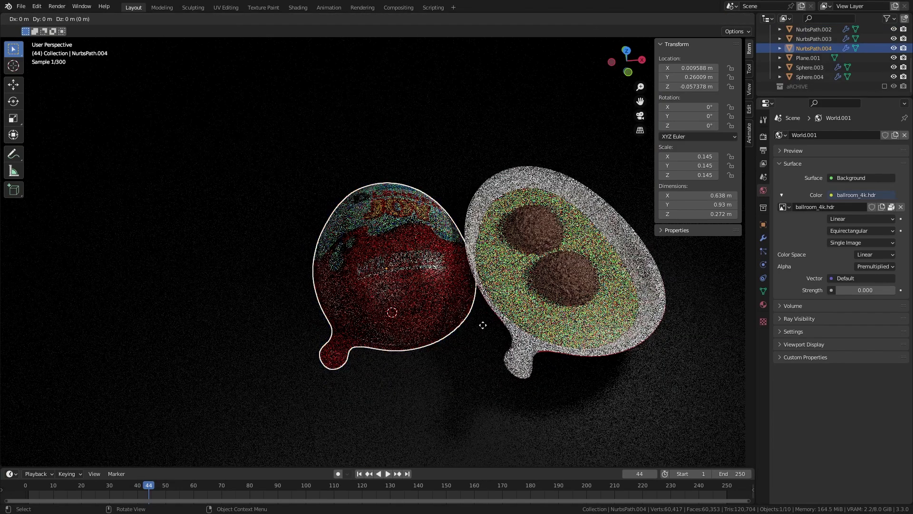
pyautogui.rightClick(548, 283)
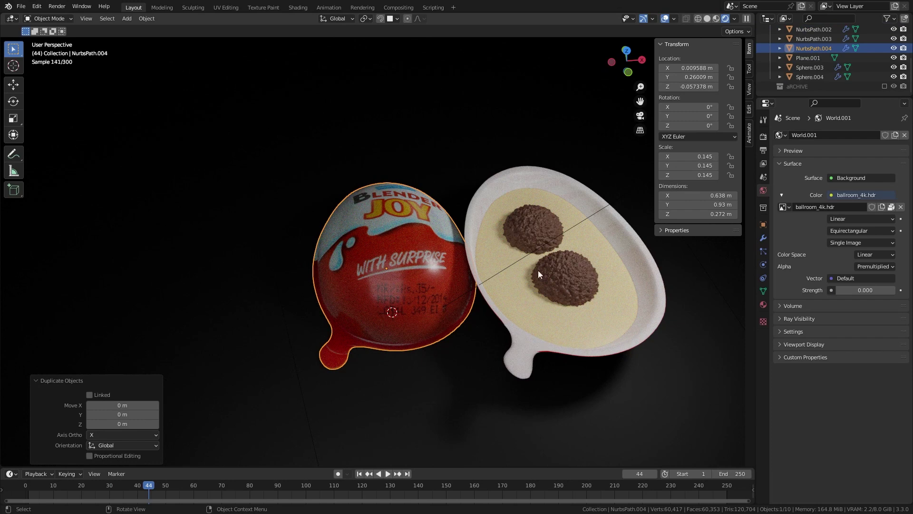
# Add a Wireframe modifier to the copied egg half and hide overlays
pyautogui.click(764, 238)
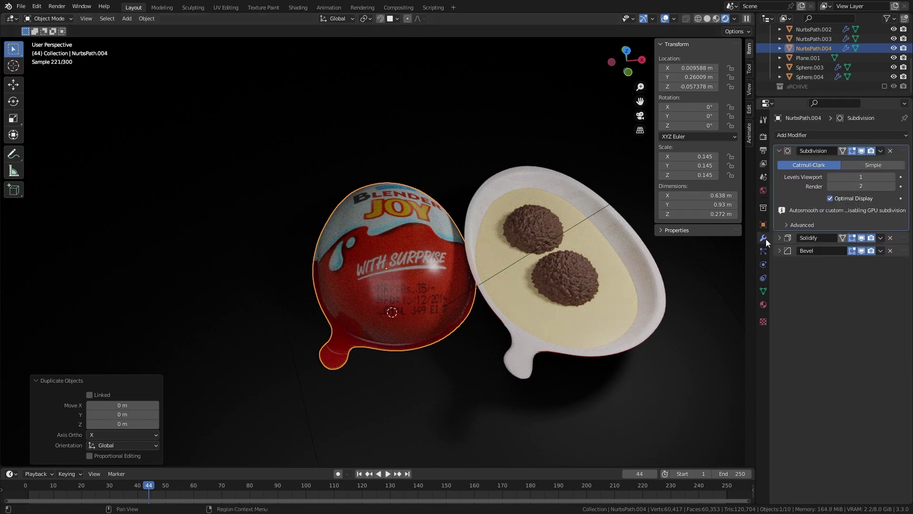
pyautogui.click(806, 137)
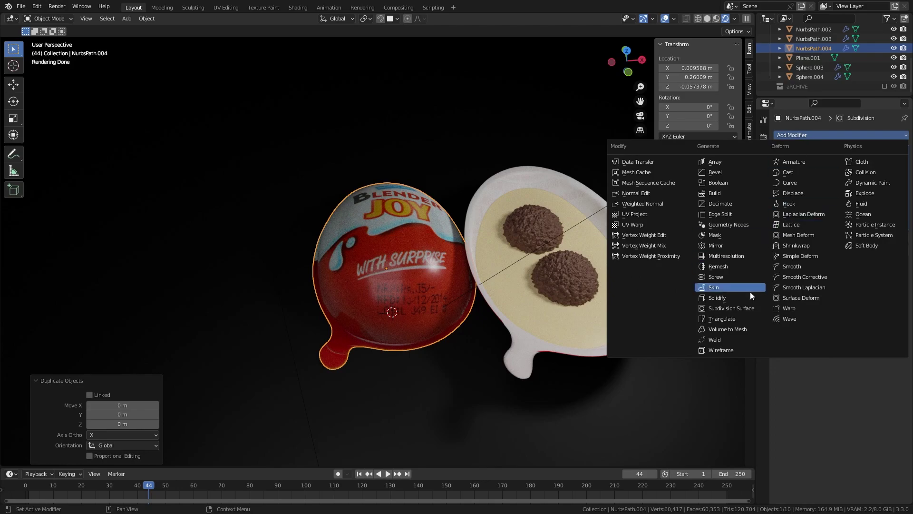
pyautogui.click(722, 350)
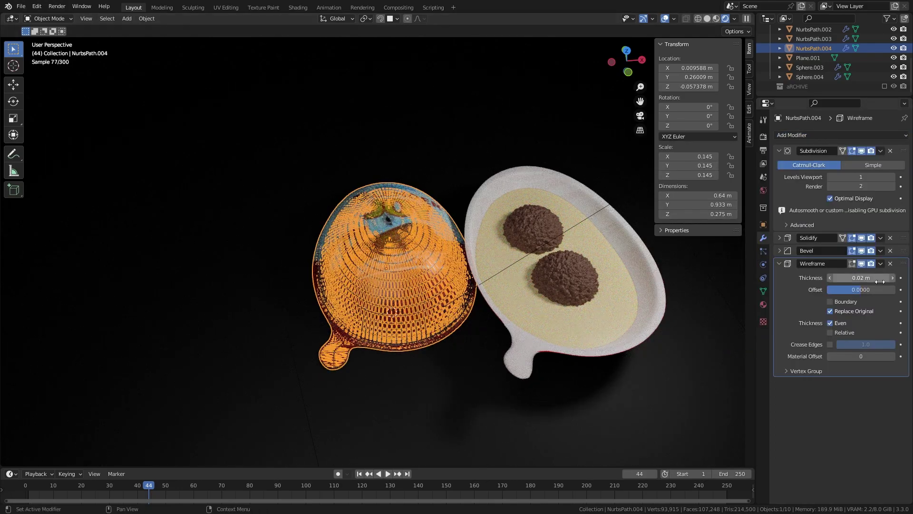
pyautogui.moveTo(500, 321)
pyautogui.mouseDown(button='middle')
pyautogui.moveTo(464, 348)
pyautogui.moveTo(452, 316)
pyautogui.mouseUp(button='middle')
pyautogui.scroll(3, 465, 347)
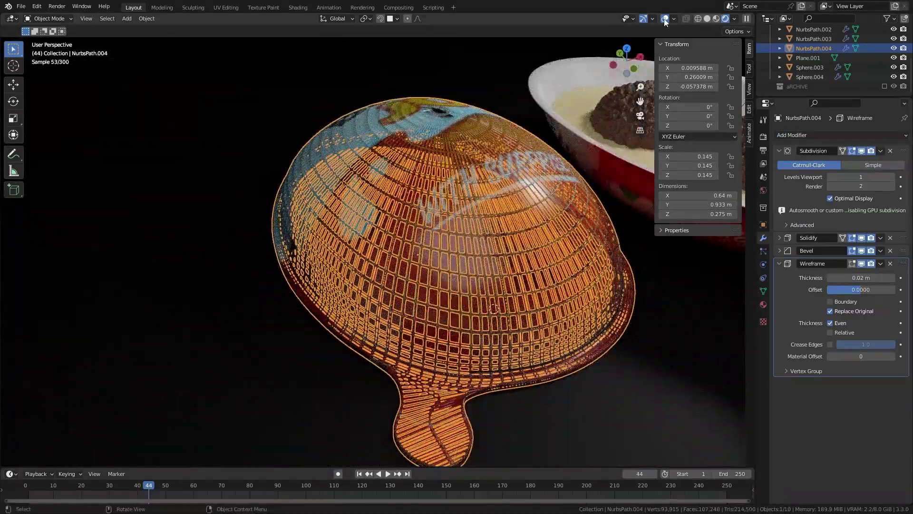
pyautogui.click(664, 18)
# Replace the copy's material with a new white material
pyautogui.click(762, 304)
pyautogui.click(884, 176)
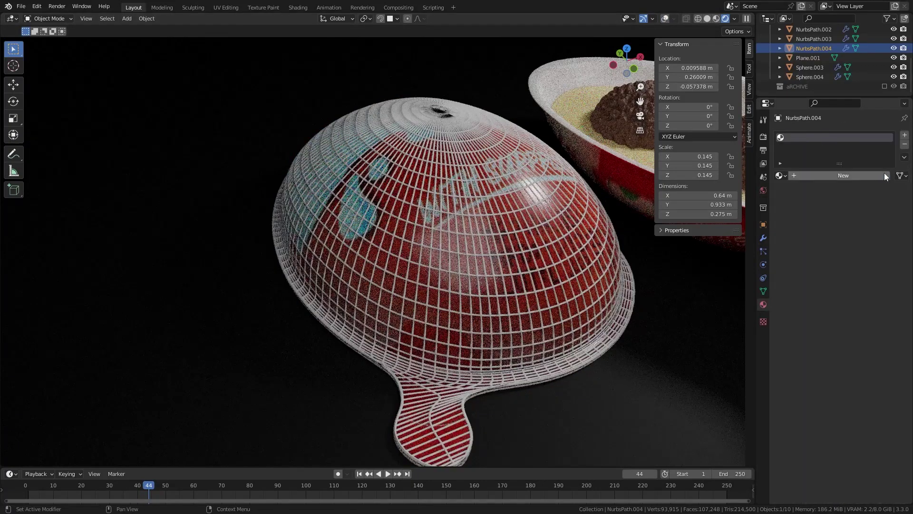
pyautogui.click(854, 176)
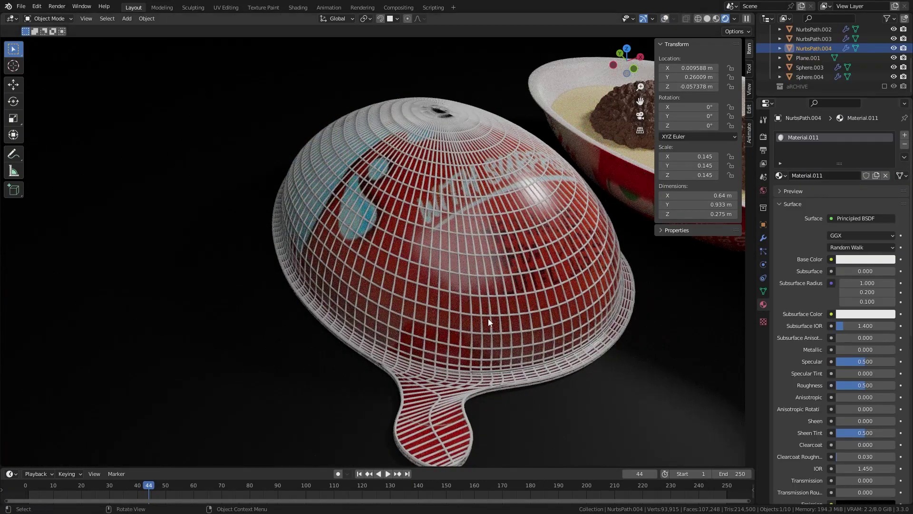
# Fine-tune the wireframe thickness down to about 0.005 m
pyautogui.click(764, 238)
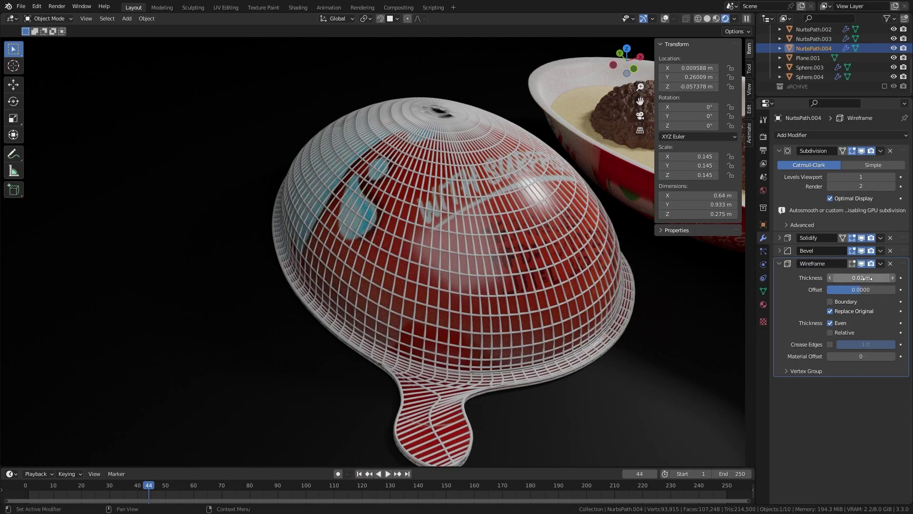
pyautogui.press('shift')
pyautogui.keyDown('shift'); pyautogui.moveTo(862, 278); pyautogui.dragTo(828, 278); pyautogui.keyUp('shift')
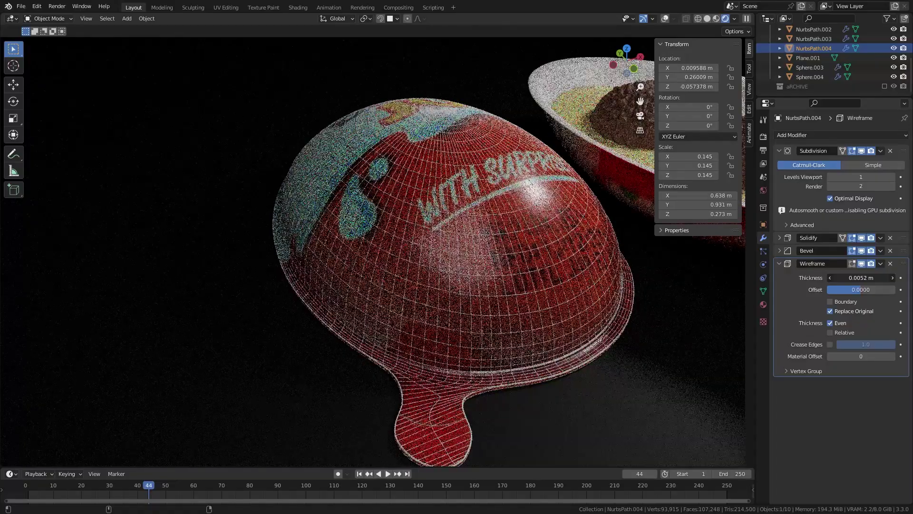
pyautogui.keyDown('shift'); pyautogui.moveTo(828, 278); pyautogui.dragTo(862, 277); pyautogui.keyUp('shift')
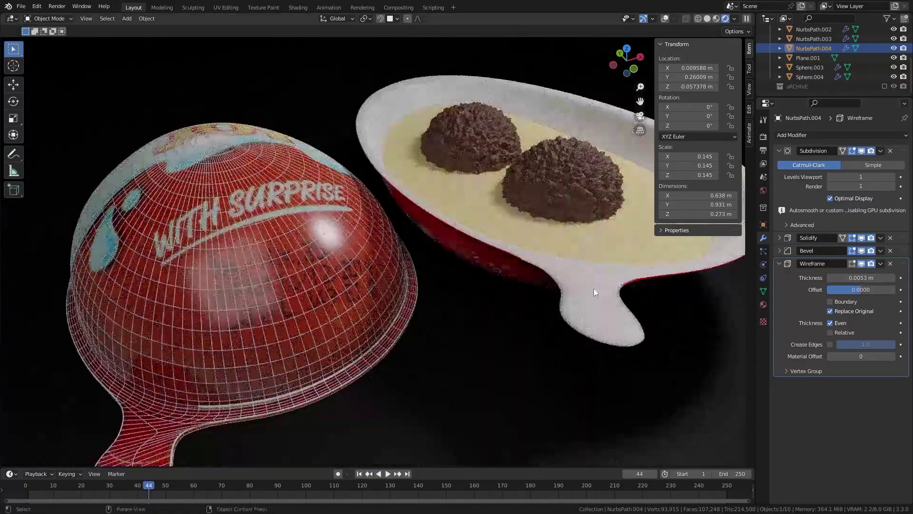
# Duplicate the inner egg half in place, remove a material slot from the copy, and view through the camera
pyautogui.click(597, 294)
pyautogui.hotkey('shift', 'd')
pyautogui.rightClick(597, 293)
pyautogui.click(792, 135)
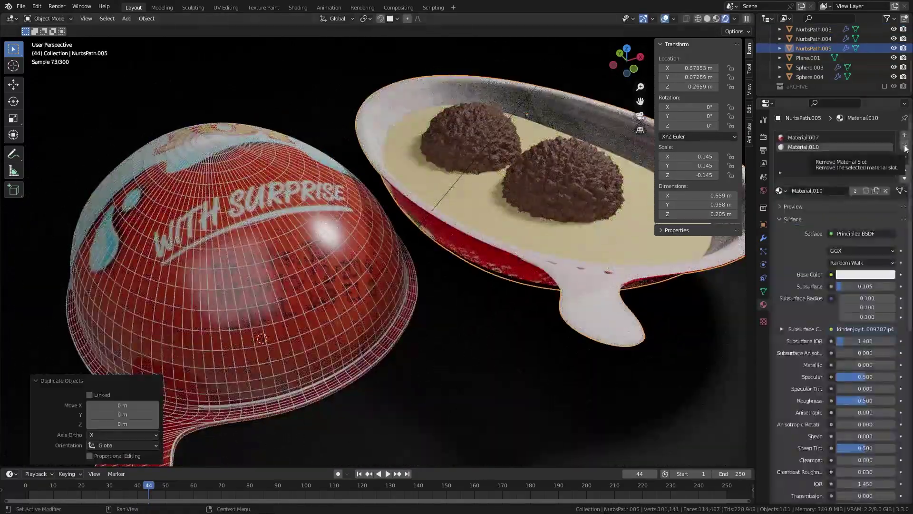
pyautogui.hotkey('ctrl', 'z')
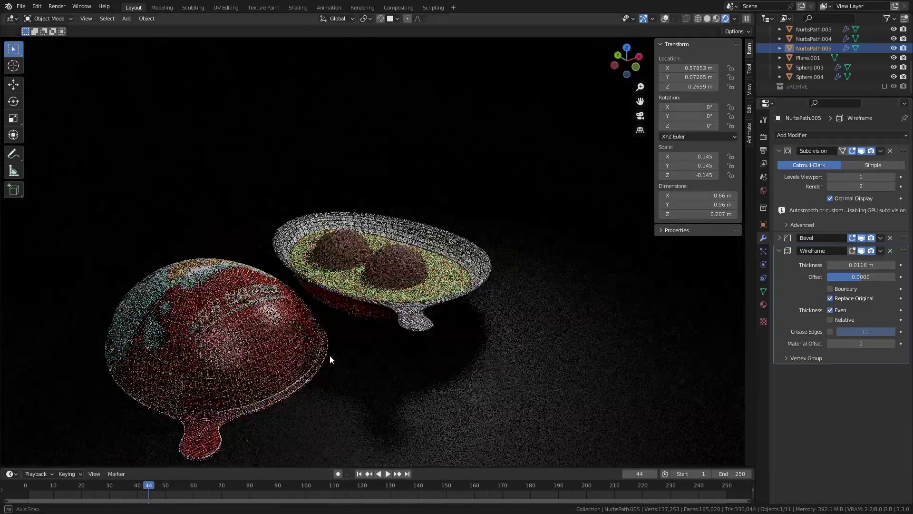
pyautogui.press('KP_0')
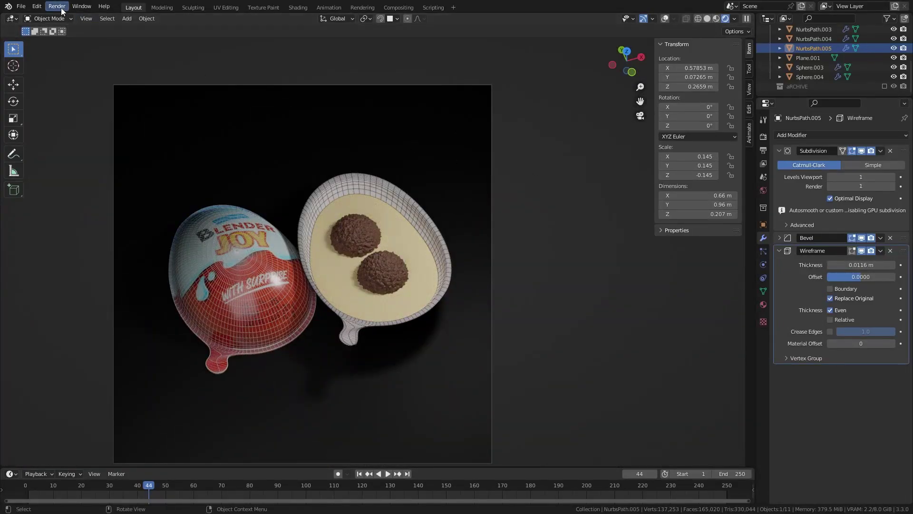
# Start a Render Image of the camera view showing both caged egg halves
pyautogui.click(57, 6)
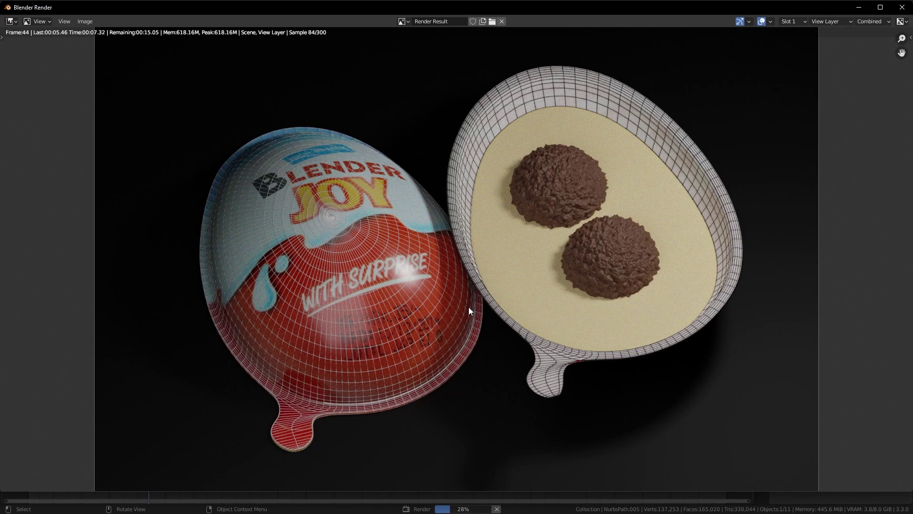
pyautogui.scroll(-2, 469, 306)
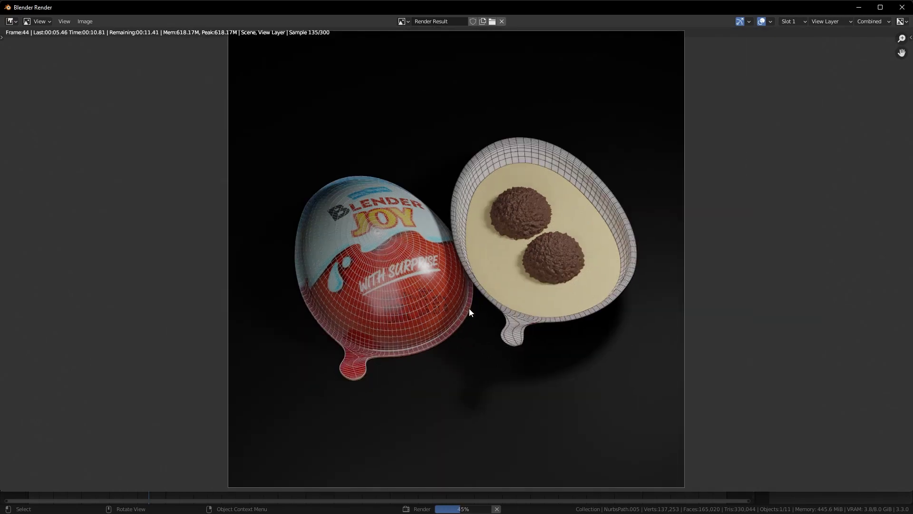
pyautogui.scroll(-1, 469, 309)
pyautogui.scroll(1, 469, 308)
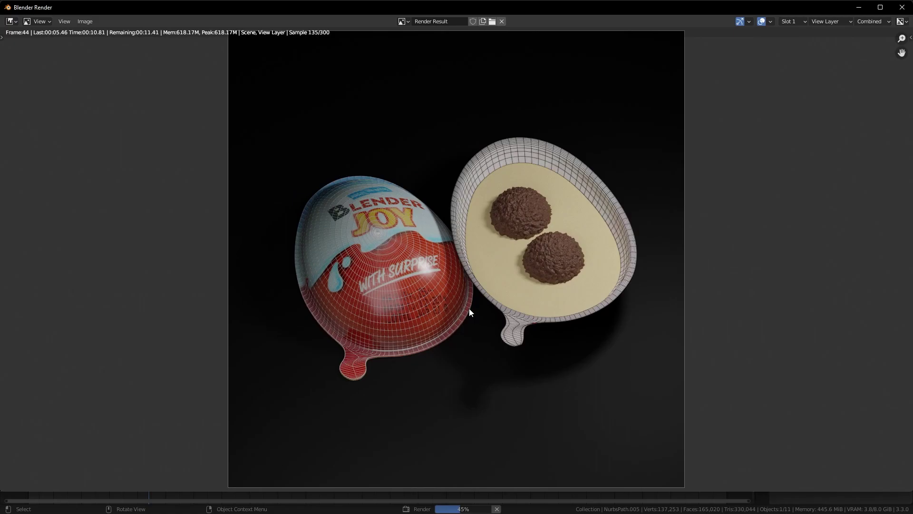